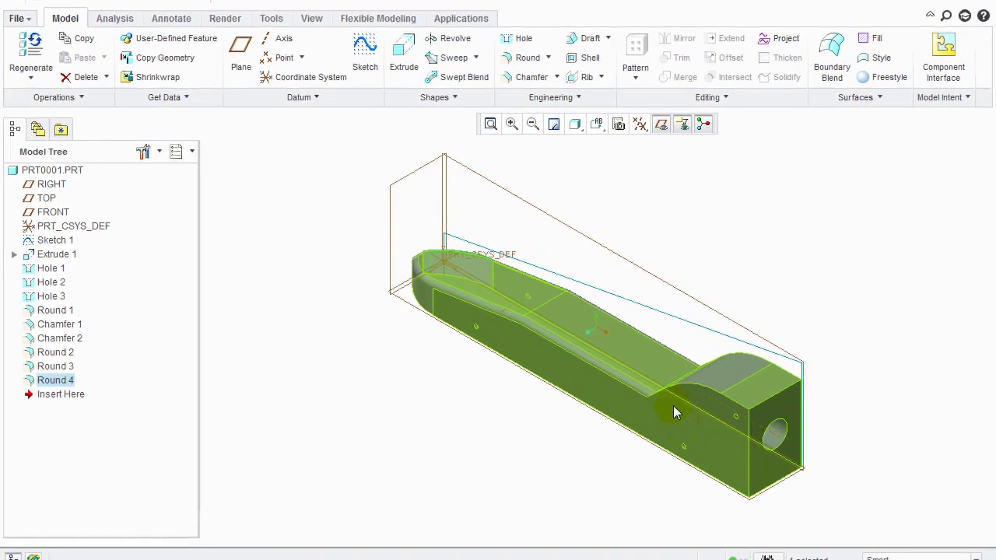
# Clear the current selection of the part and dismiss the selection-filter tip.
pyautogui.click(664, 360)
pyautogui.scroll(-1, 664, 361)
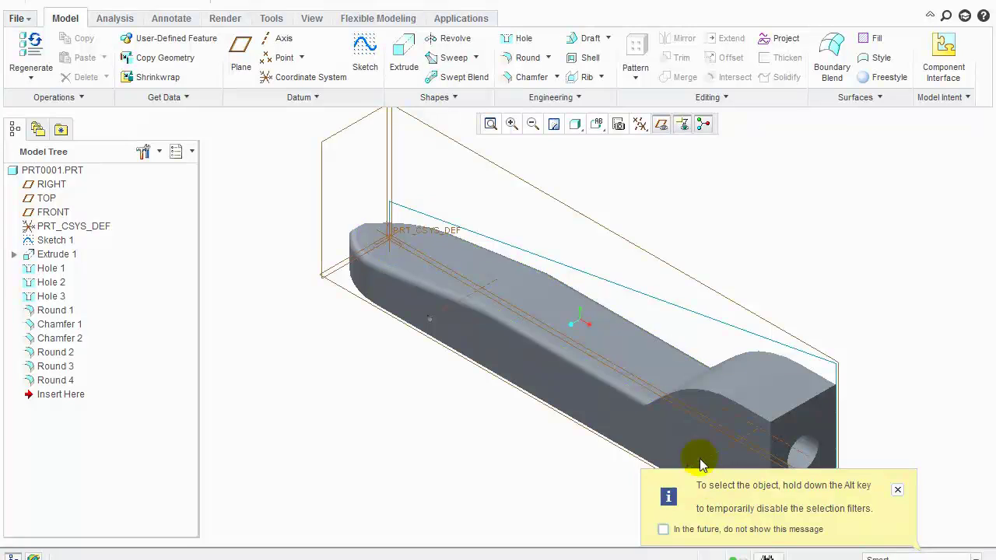
pyautogui.scroll(1, 700, 461)
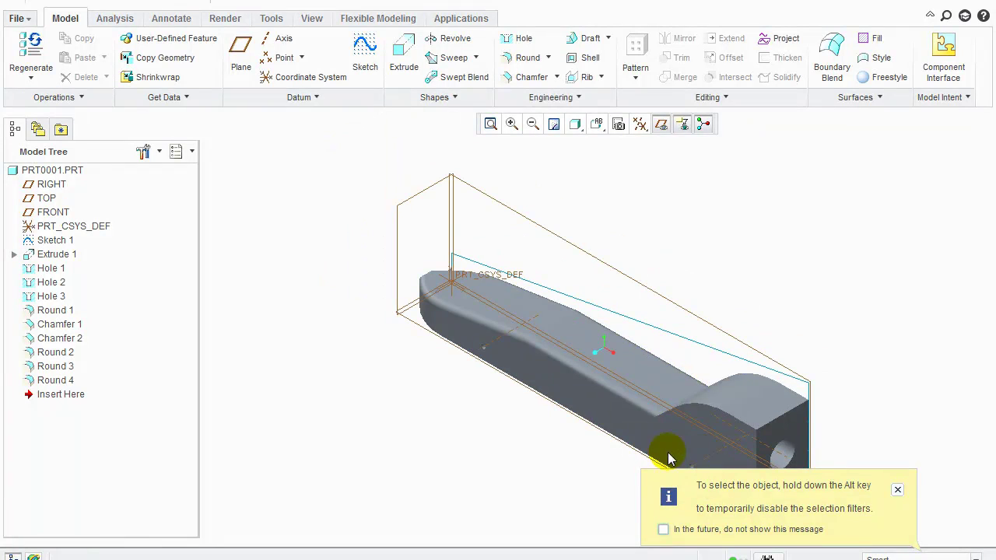
pyautogui.click(898, 492)
pyautogui.scroll(3, 728, 454)
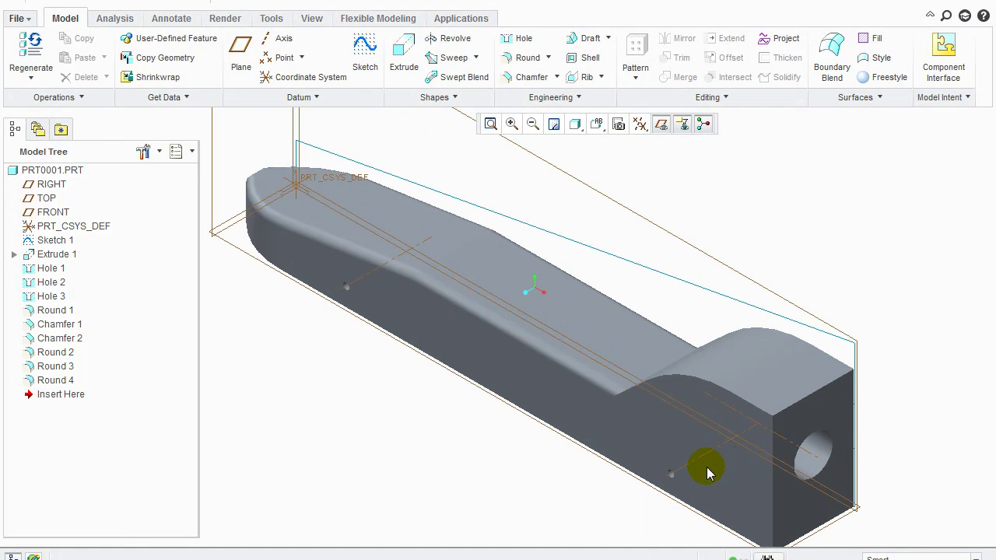
# Start an extrude with an internal sketch on the part's long flat side face, using the RIGHT plane as right reference, viewed straight on.
pyautogui.keyDown('shift'); pyautogui.moveTo(708, 473); pyautogui.dragTo(567, 174, button='middle'); pyautogui.keyUp('shift')
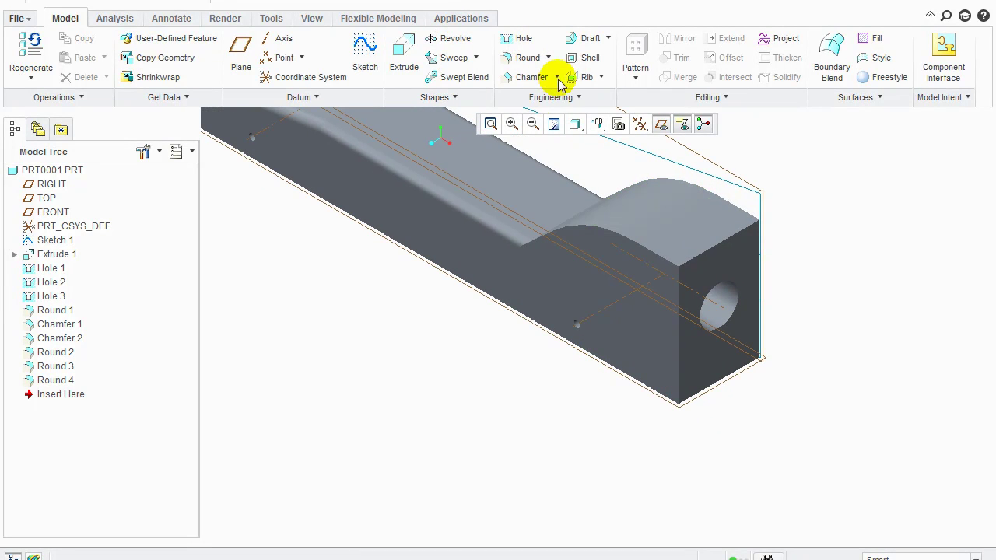
pyautogui.click(404, 56)
pyautogui.click(80, 98)
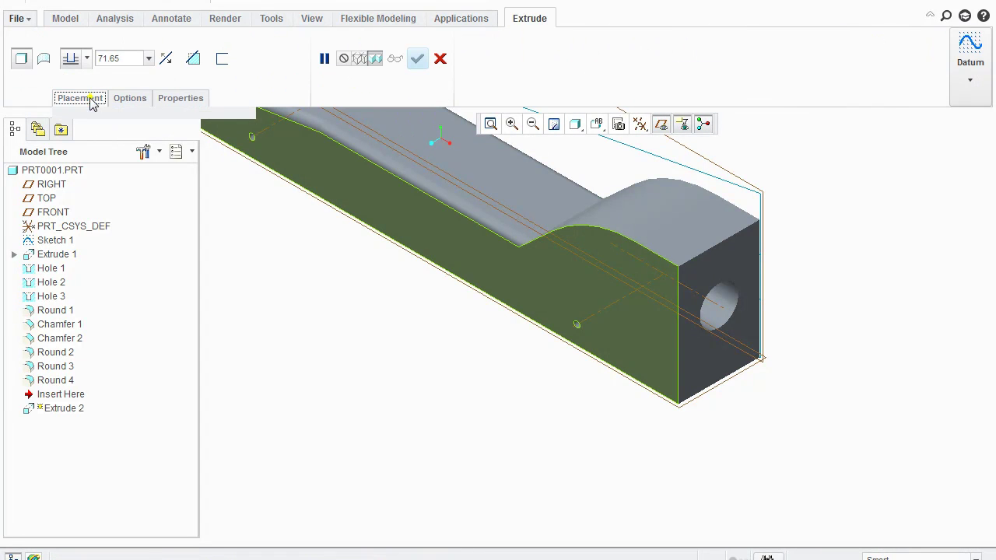
pyautogui.click(224, 152)
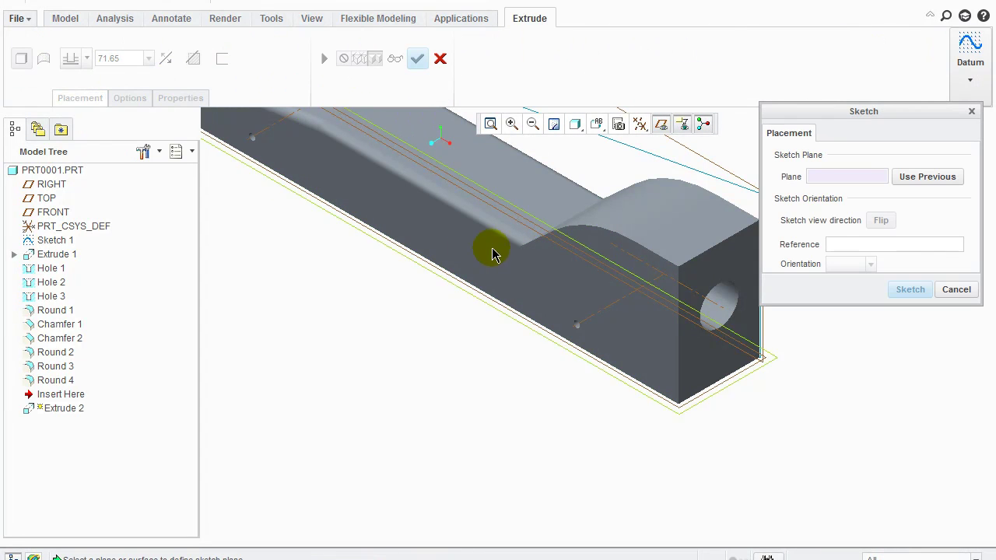
pyautogui.click(545, 270)
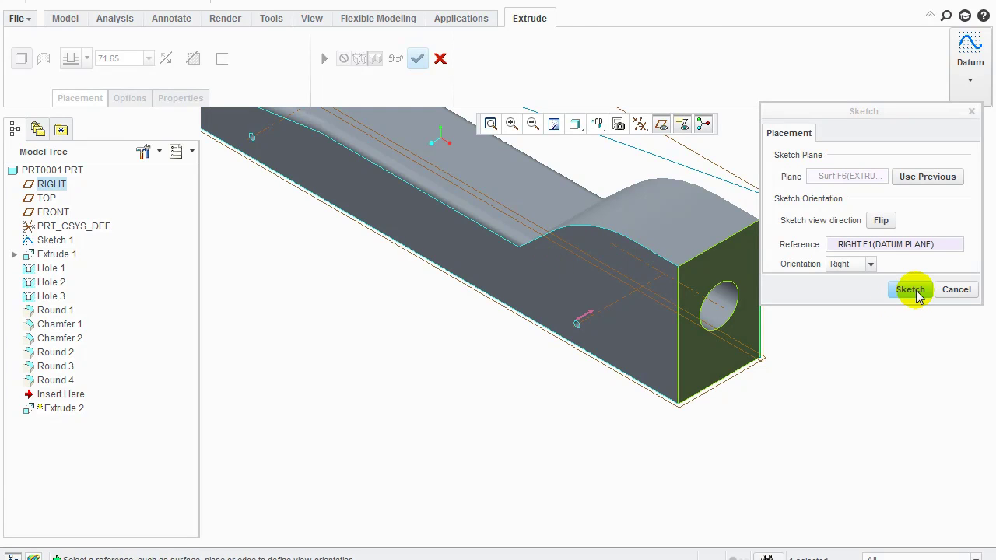
pyautogui.click(910, 289)
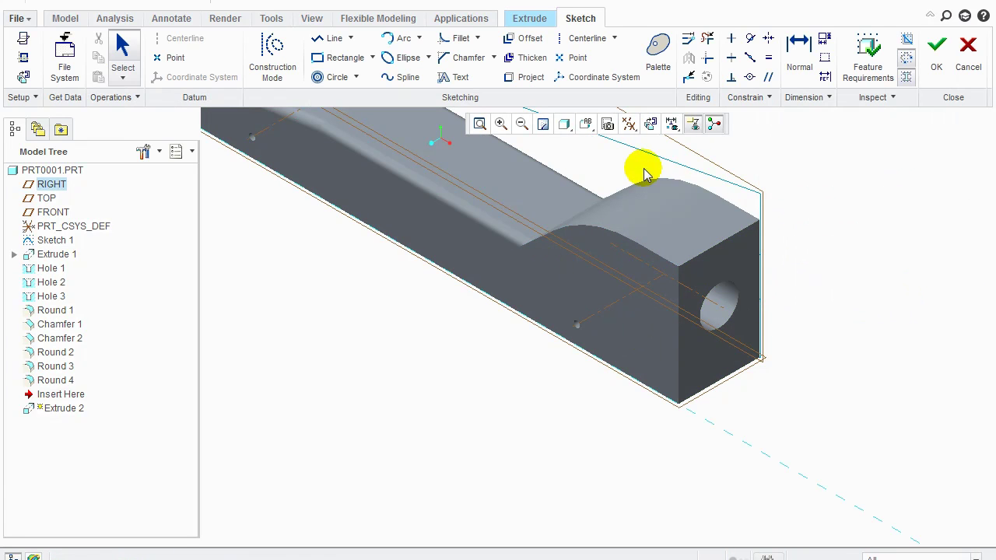
pyautogui.click(651, 124)
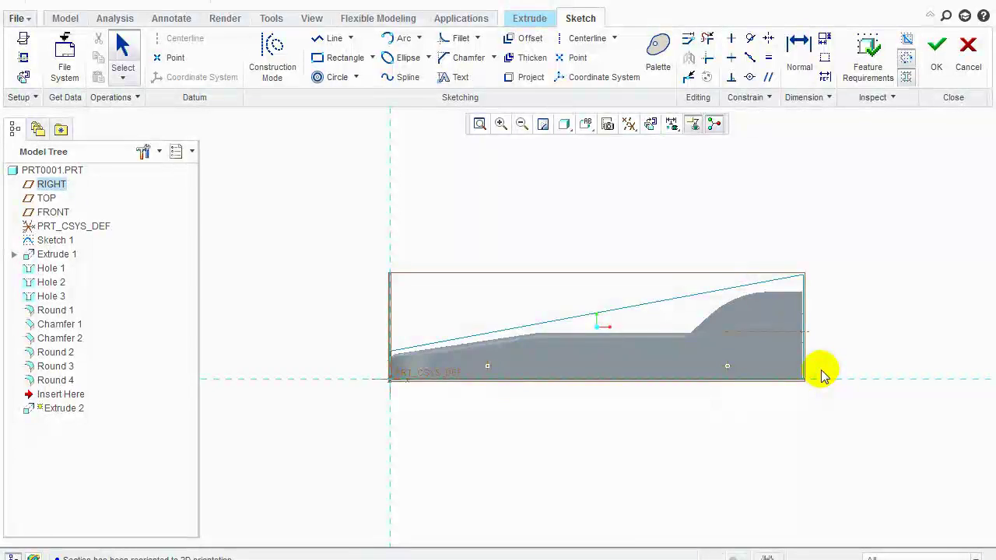
# Sketch a circle about 2.87 in diameter, concentric with the small side hole near the thick end, and finish the sketch.
pyautogui.scroll(-5, 816, 373)
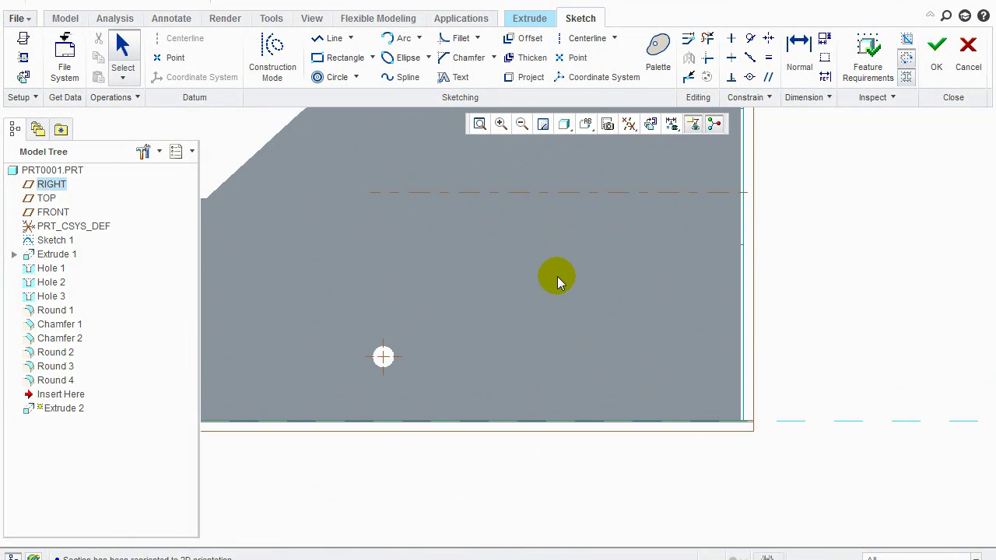
pyautogui.click(355, 77)
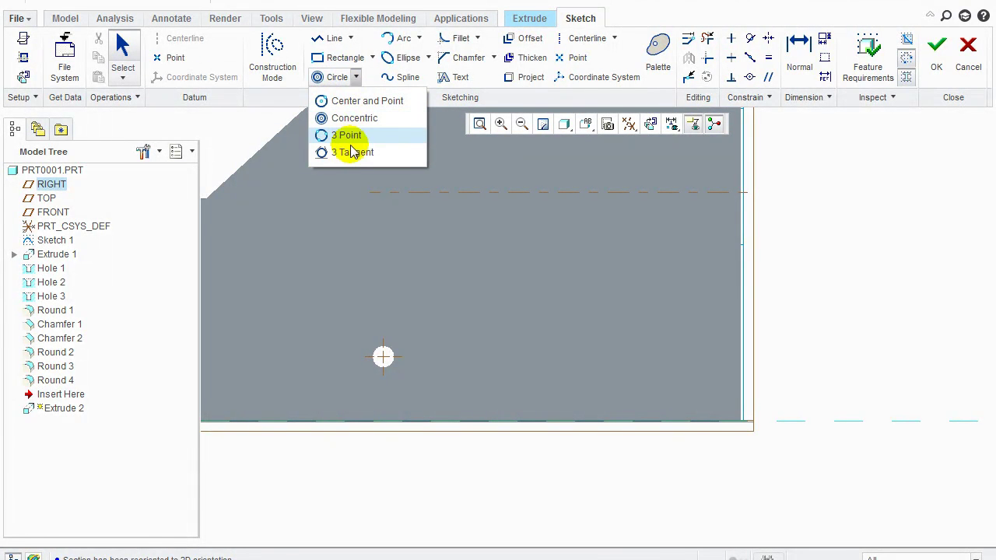
pyautogui.click(360, 123)
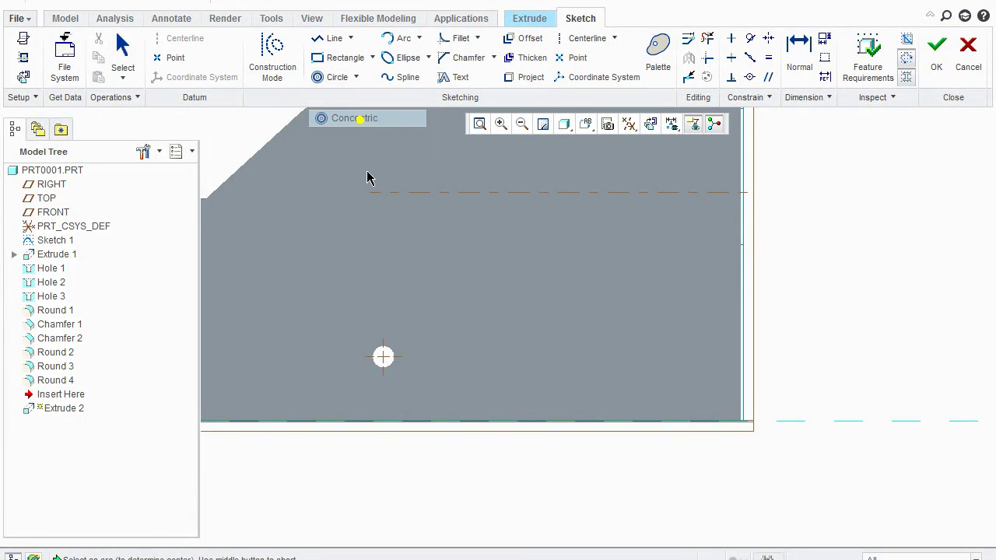
pyautogui.scroll(-3, 381, 359)
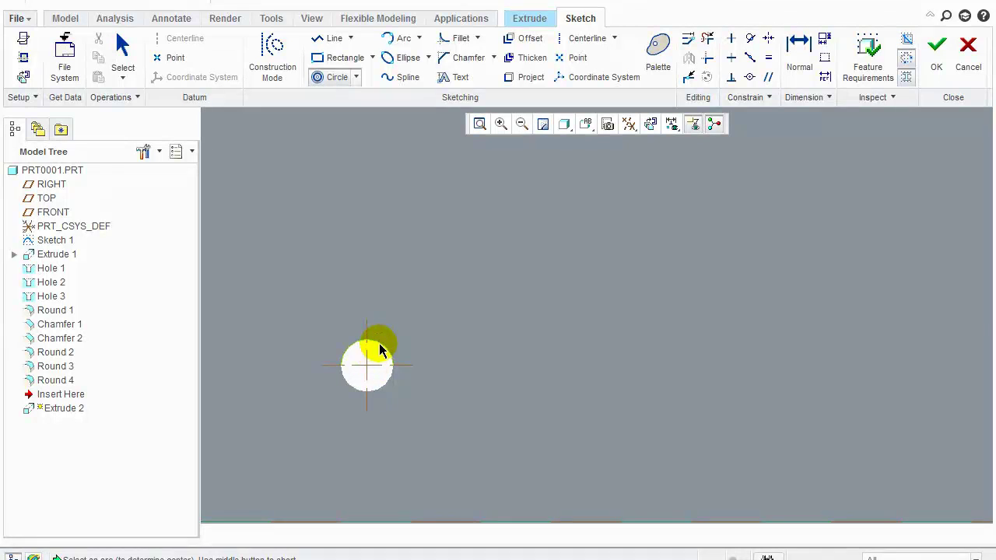
pyautogui.click(402, 346)
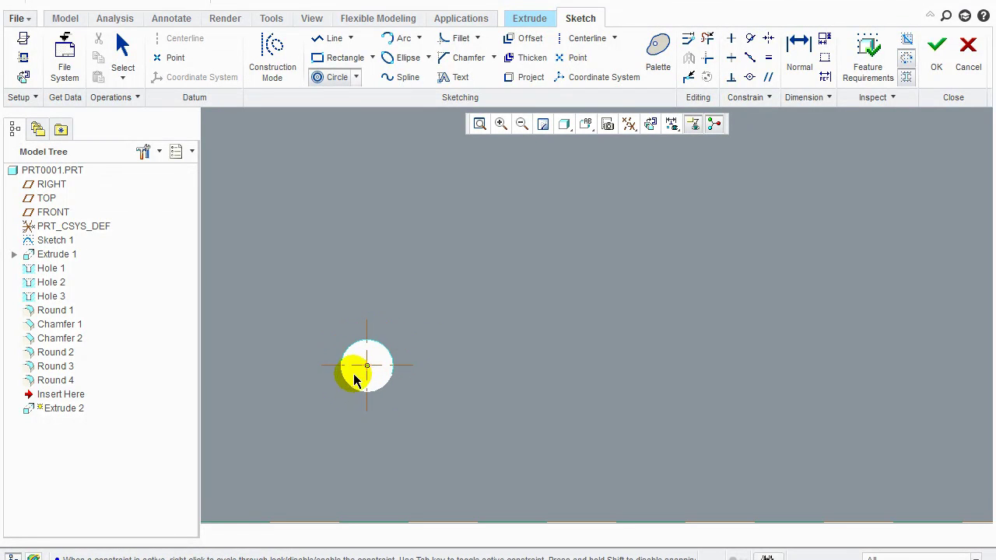
pyautogui.scroll(-1, 412, 346)
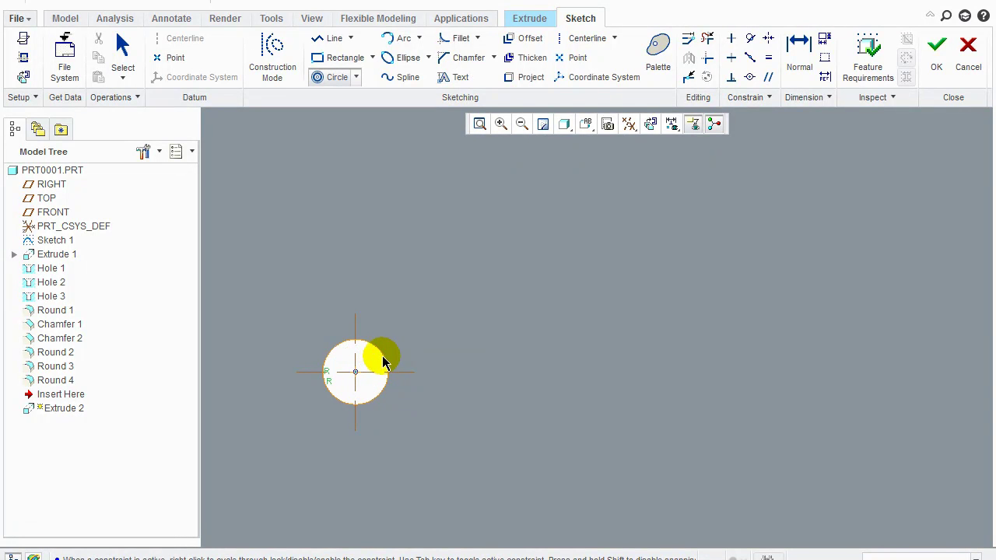
pyautogui.scroll(-3, 311, 355)
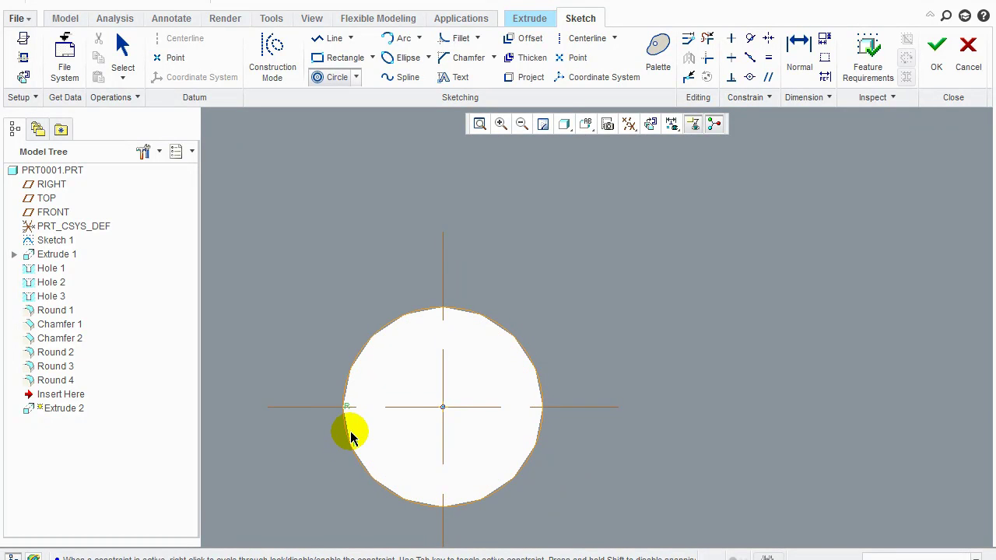
pyautogui.click(352, 437)
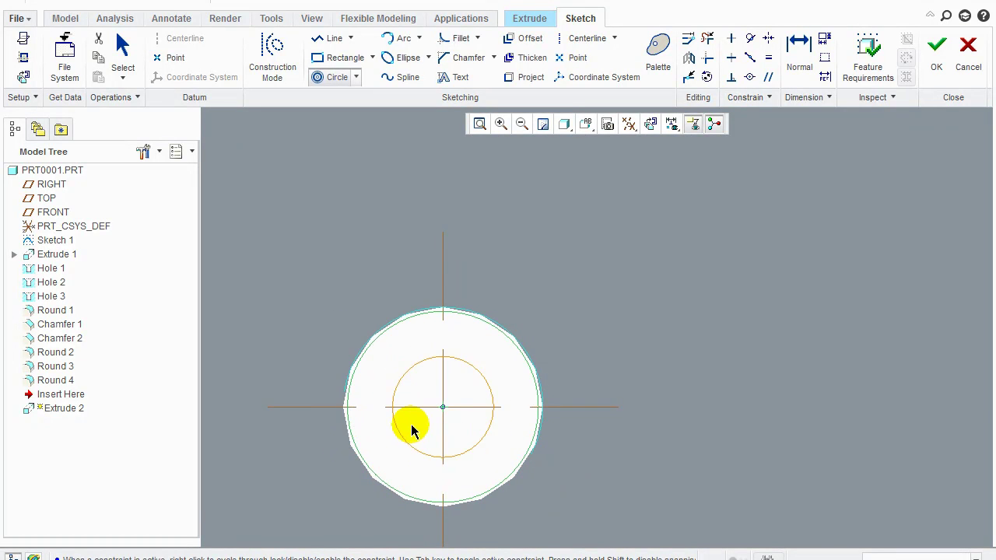
pyautogui.click(937, 46)
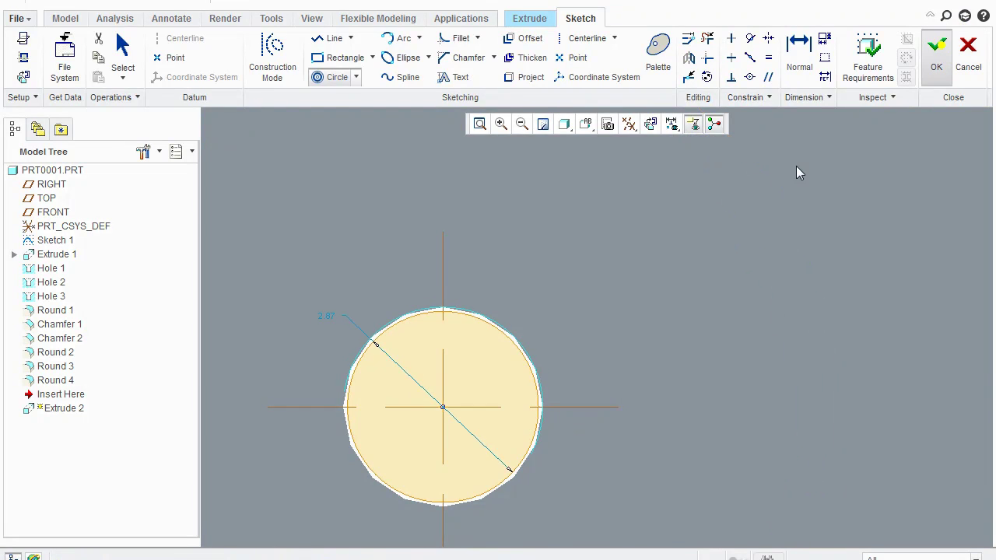
# Flip the extrusion into the block, set its depth to 40, and complete the pin feature in the default orientation.
pyautogui.click(601, 128)
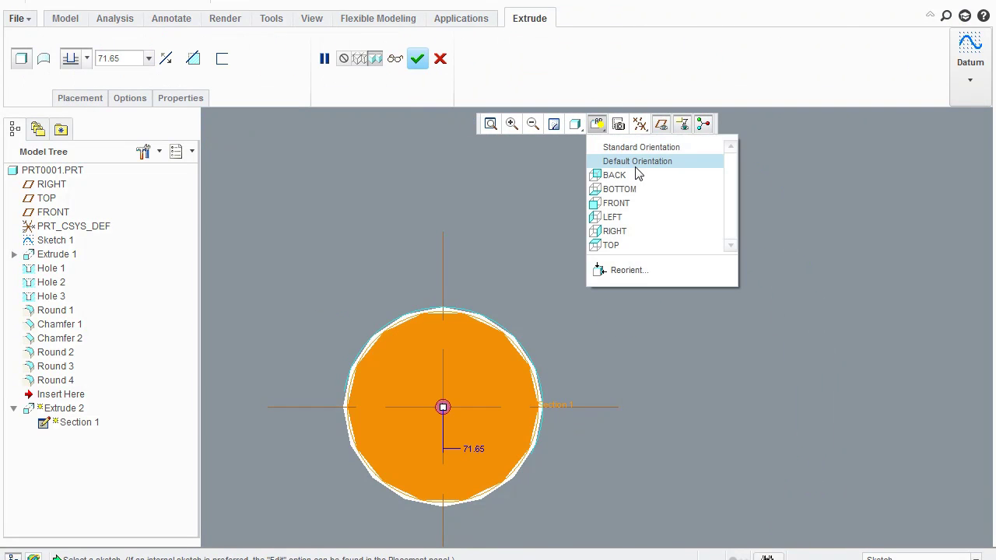
pyautogui.click(638, 162)
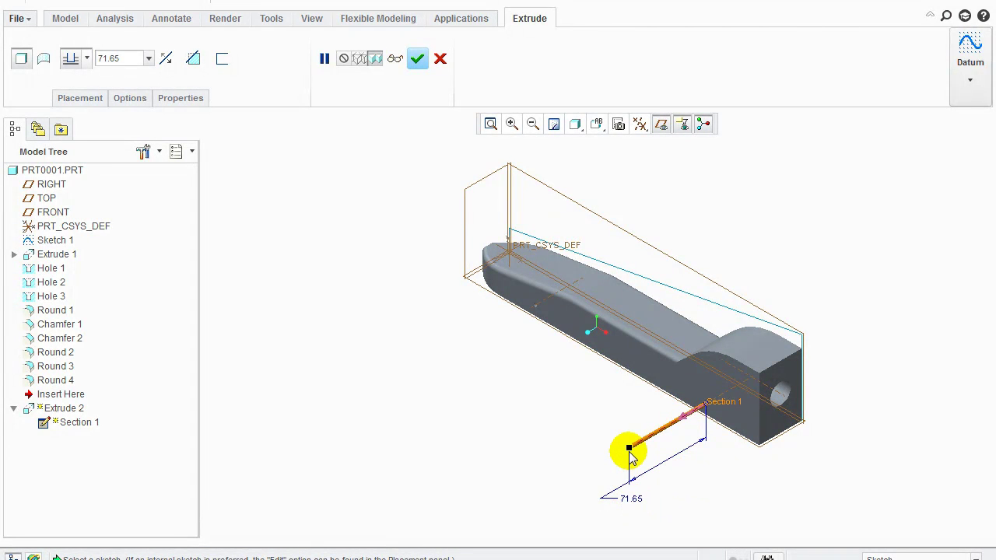
pyautogui.moveTo(630, 452); pyautogui.dragTo(931, 341)
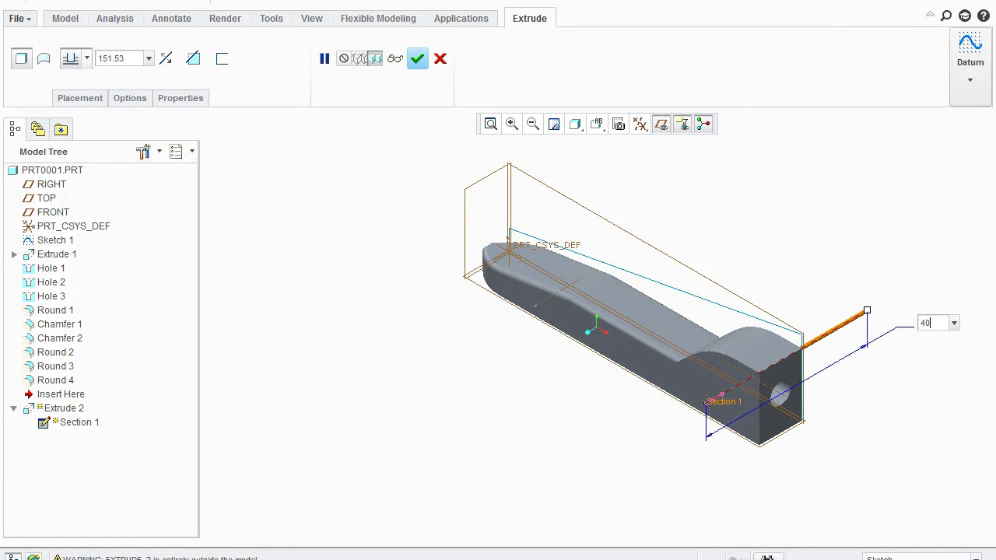
pyautogui.scroll(-4, 822, 354)
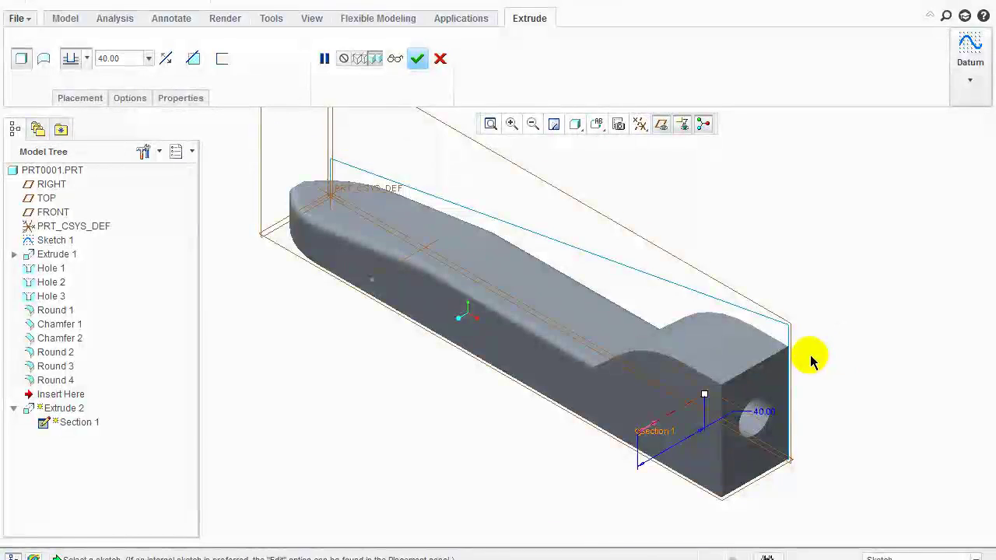
pyautogui.click(417, 58)
# Select the whole part PRT0001 and apply the yellow appearance to it.
pyautogui.keyDown('shift'); pyautogui.moveTo(664, 376); pyautogui.dragTo(575, 204, button='middle'); pyautogui.keyUp('shift')
pyautogui.scroll(-6, 570, 259)
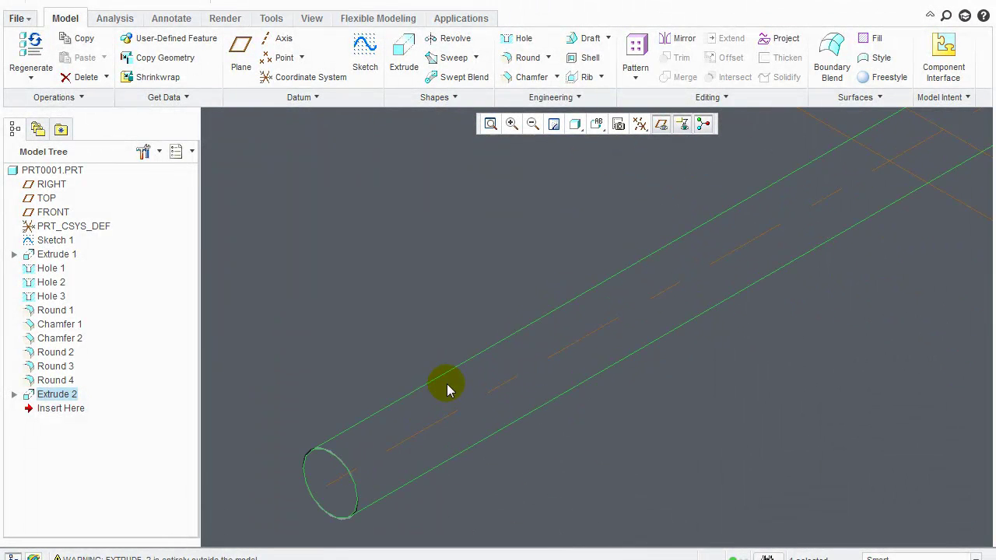
pyautogui.scroll(5, 368, 453)
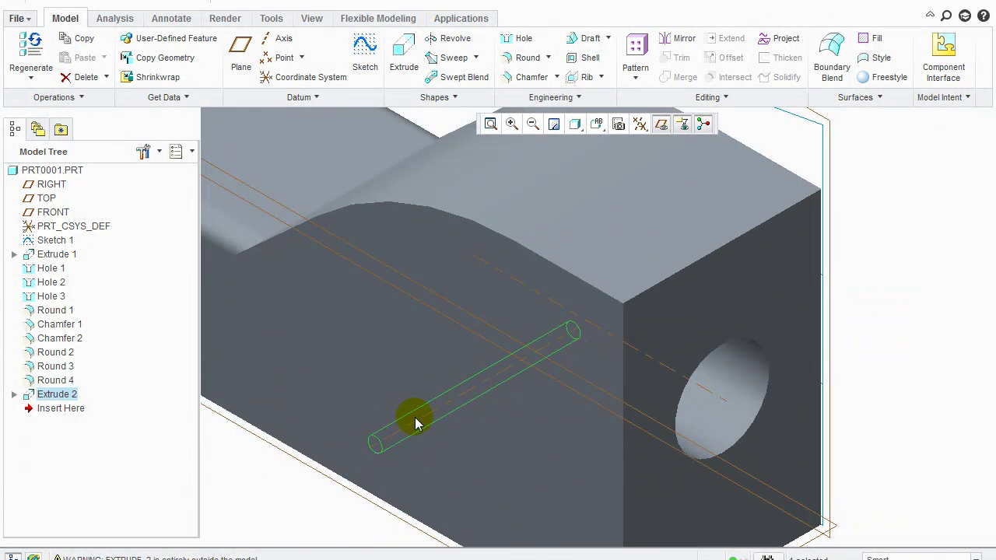
pyautogui.scroll(4, 407, 346)
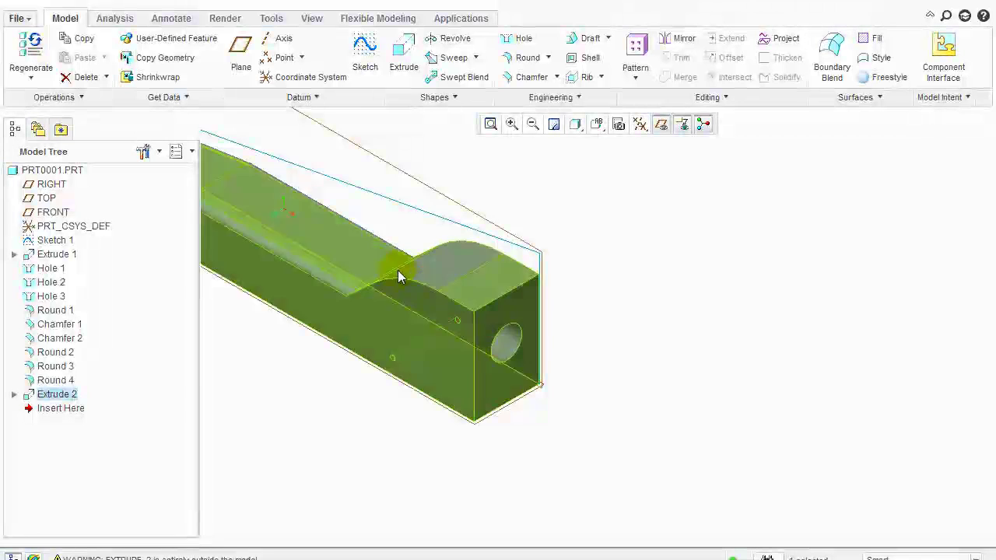
pyautogui.keyDown('shift'); pyautogui.moveTo(379, 266); pyautogui.dragTo(695, 384, button='middle'); pyautogui.keyUp('shift')
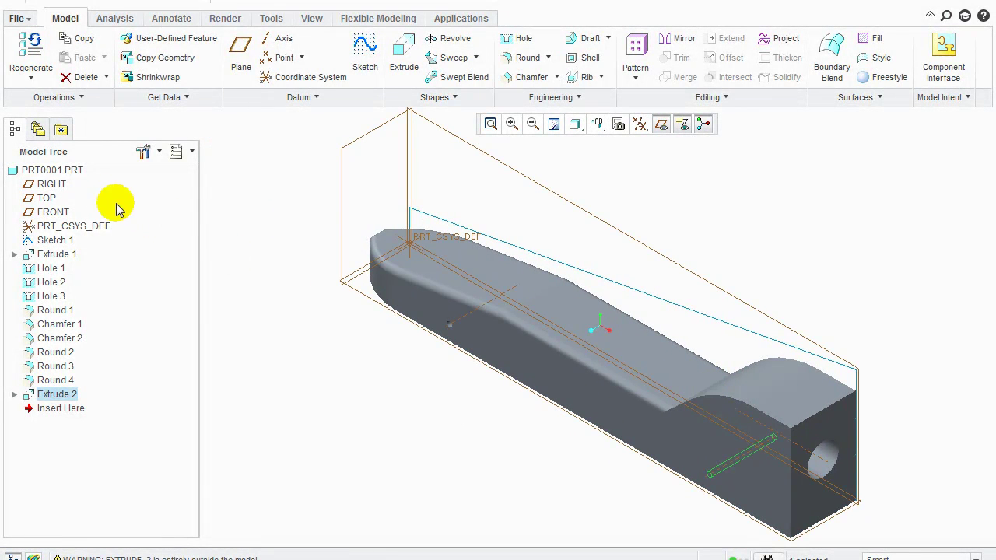
pyautogui.click(72, 172)
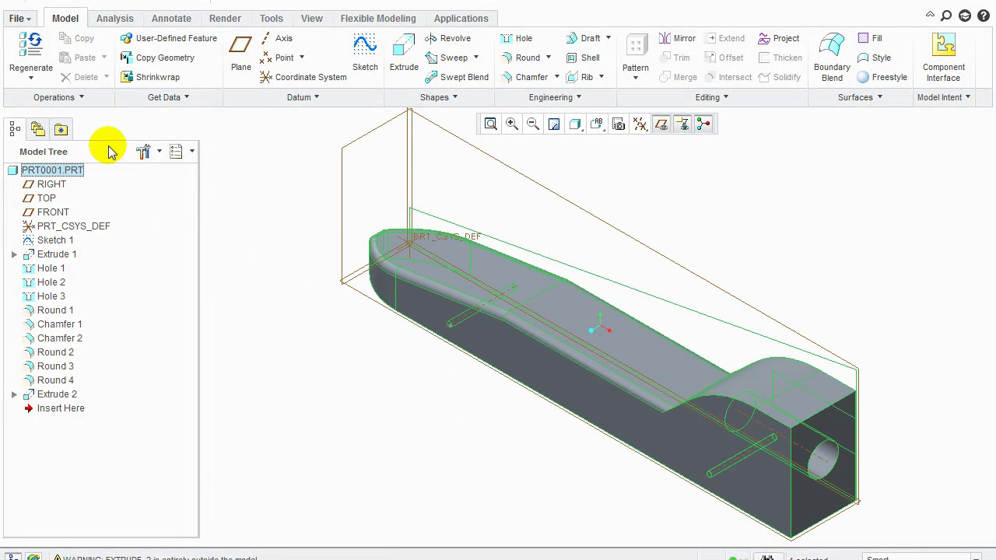
pyautogui.click(315, 20)
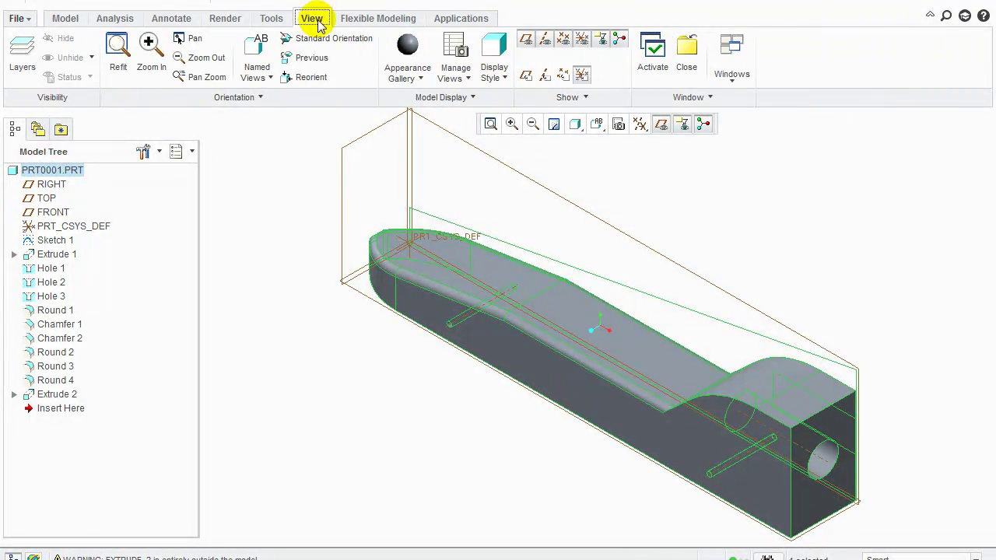
pyautogui.click(420, 79)
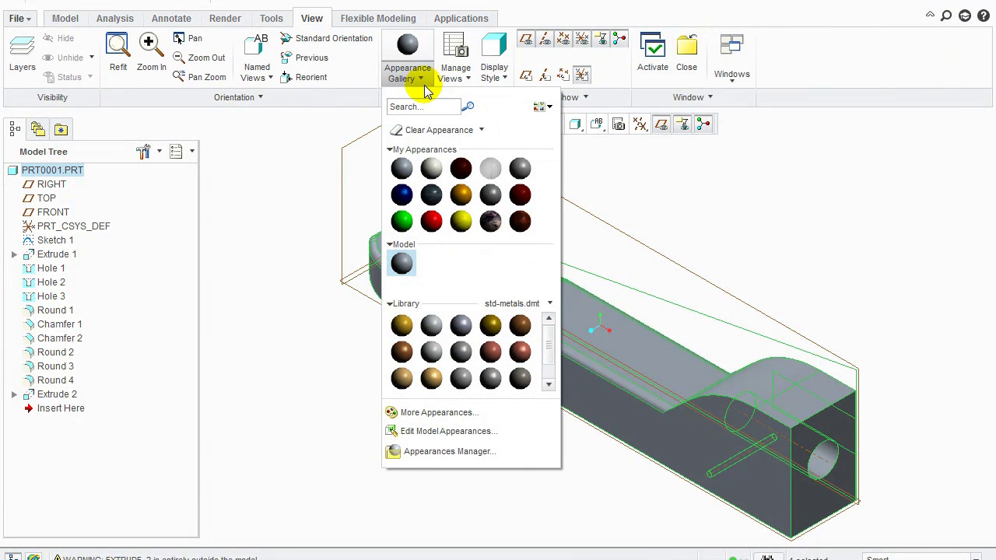
pyautogui.click(461, 222)
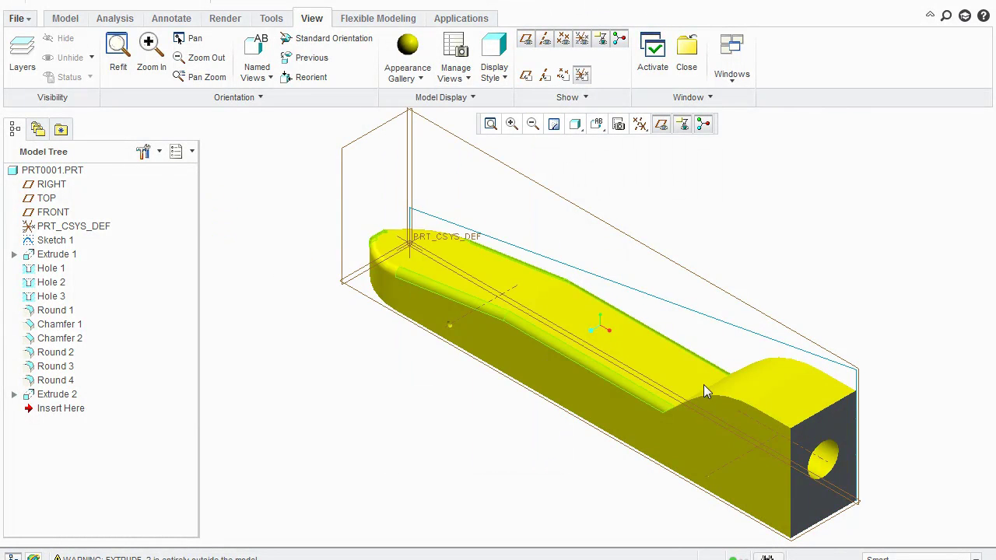
# Paint the end face around the large hole with the same yellow appearance.
pyautogui.click(412, 59)
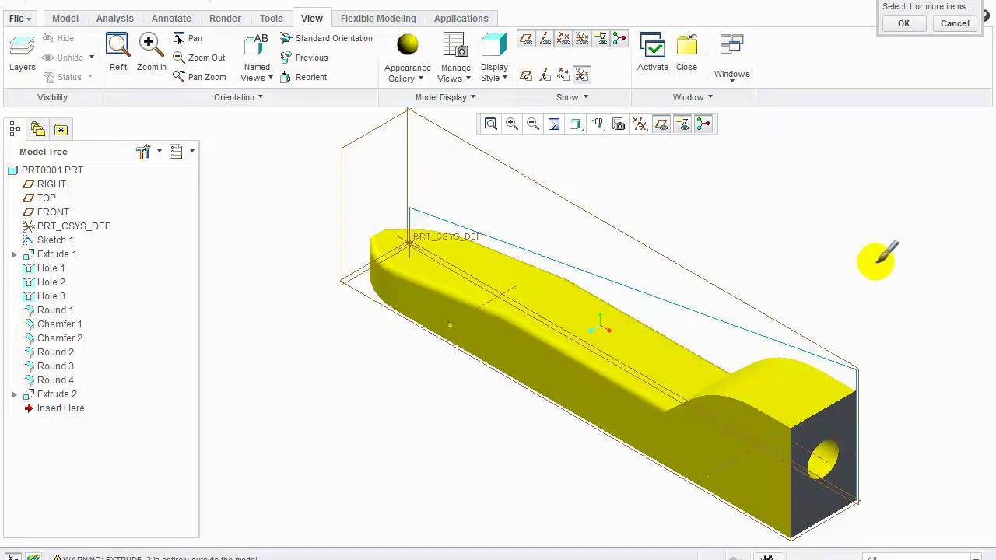
pyautogui.click(848, 412)
pyautogui.click(904, 23)
# Paint the end face of the pin near the thick end with the dark blue appearance.
pyautogui.scroll(-4, 790, 433)
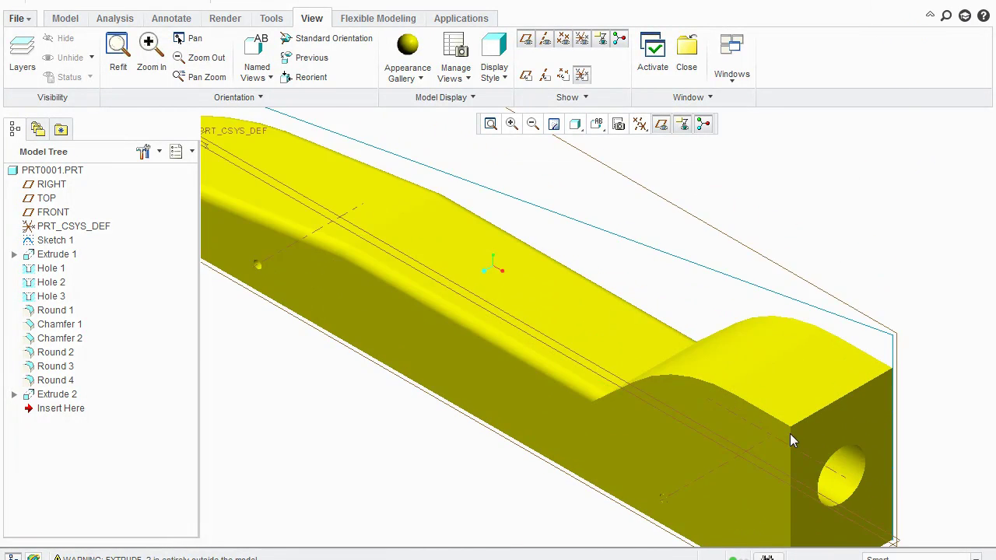
pyautogui.keyDown('shift'); pyautogui.moveTo(651, 476); pyautogui.dragTo(536, 300, button='middle'); pyautogui.keyUp('shift')
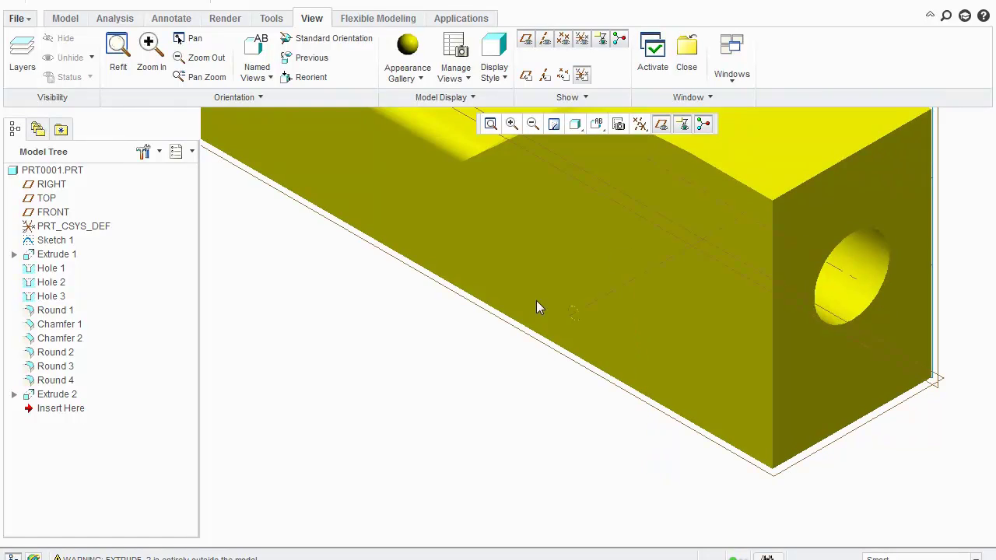
pyautogui.click(443, 84)
pyautogui.click(424, 79)
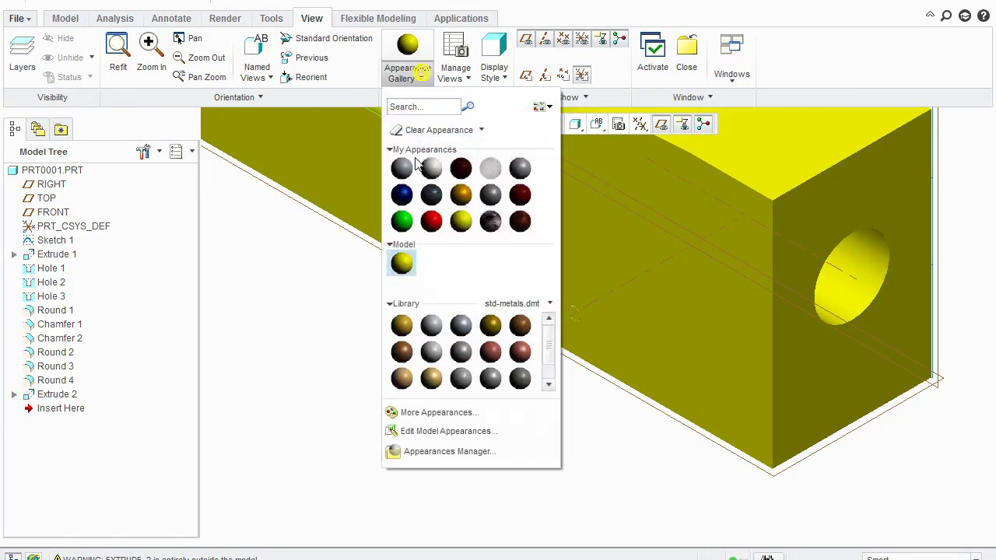
pyautogui.click(407, 207)
pyautogui.scroll(5, 572, 323)
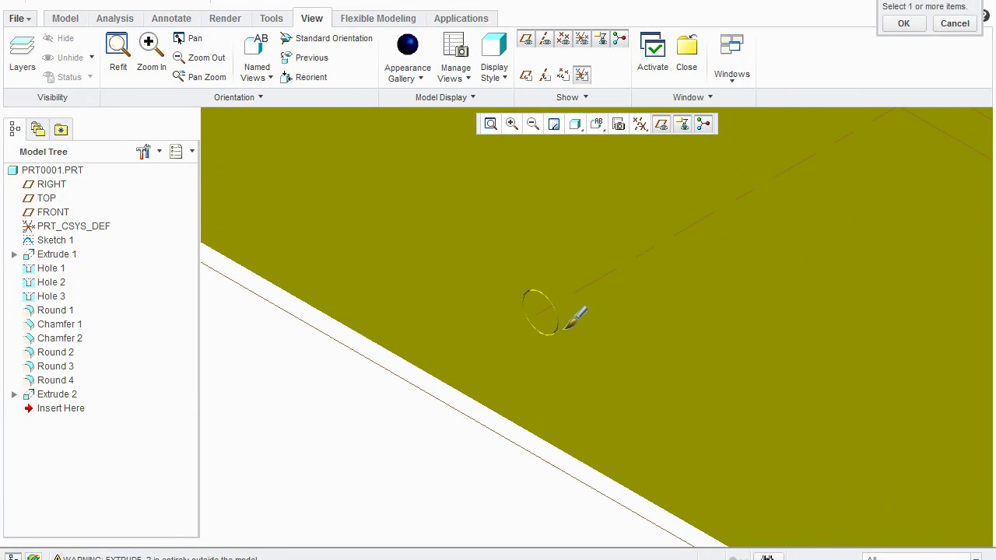
pyautogui.click(904, 23)
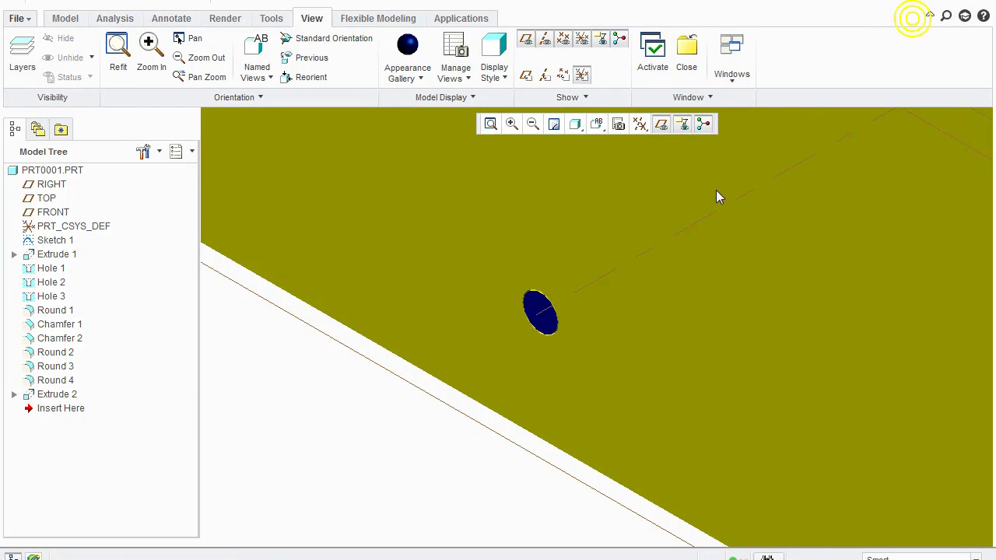
# Start a new extrusion with its sketch on the long side face that contains the small holes.
pyautogui.scroll(-5, 700, 218)
pyautogui.keyDown('shift'); pyautogui.moveTo(704, 376); pyautogui.dragTo(810, 482, button='middle'); pyautogui.keyUp('shift')
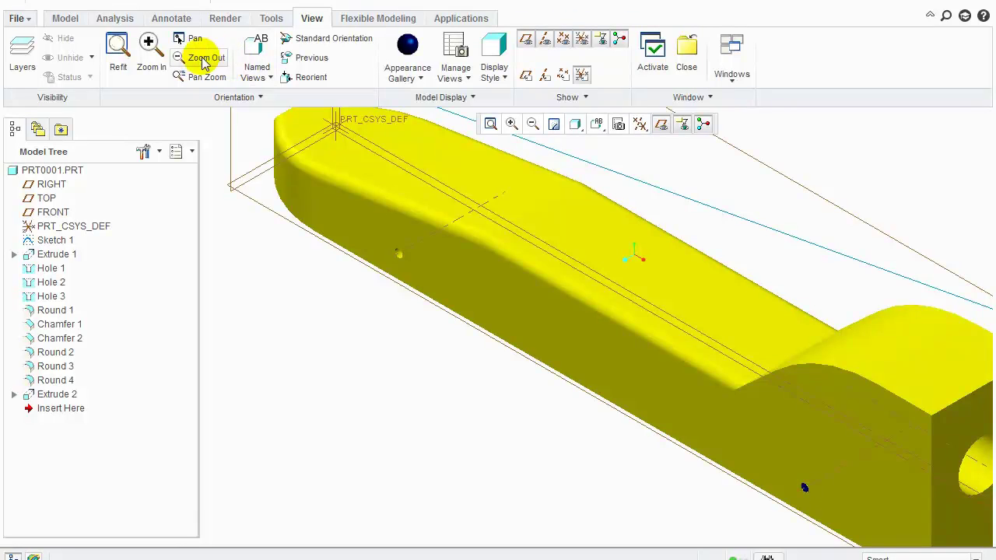
pyautogui.click(454, 329)
pyautogui.click(69, 43)
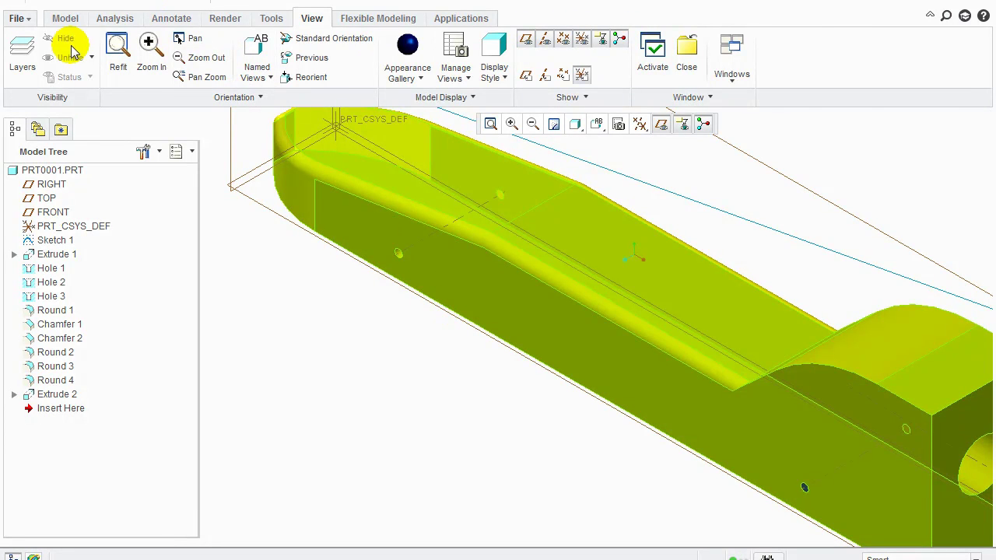
pyautogui.click(65, 23)
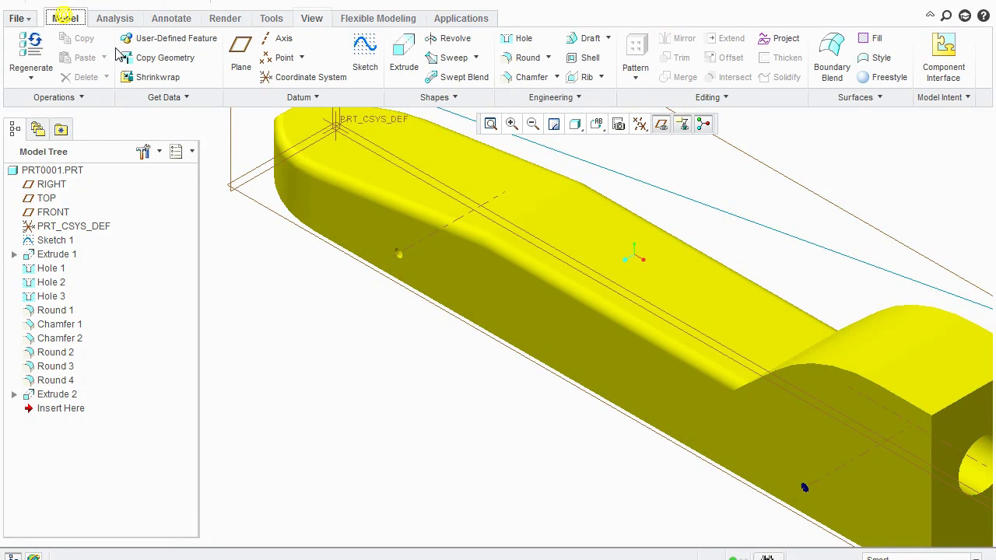
pyautogui.click(402, 51)
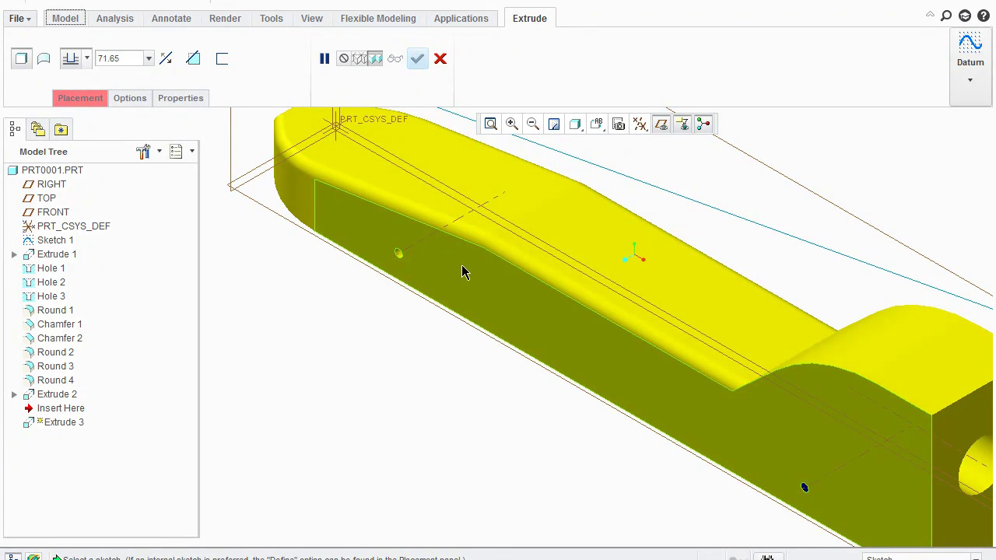
pyautogui.click(464, 266)
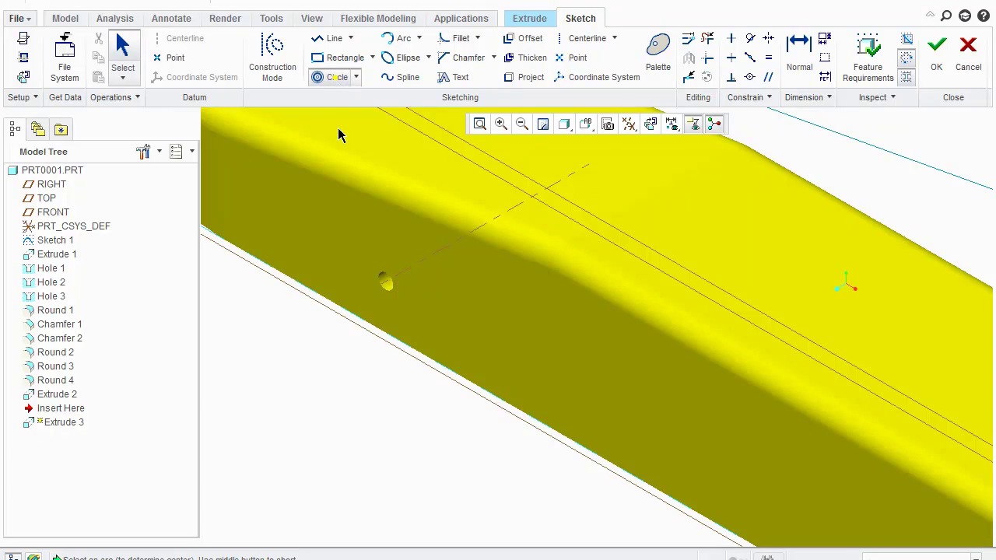
# Sketch a circle concentric with the small side hole near the thin end, snapped to the hole's edge, and finish the sketch.
pyautogui.scroll(-5, 394, 314)
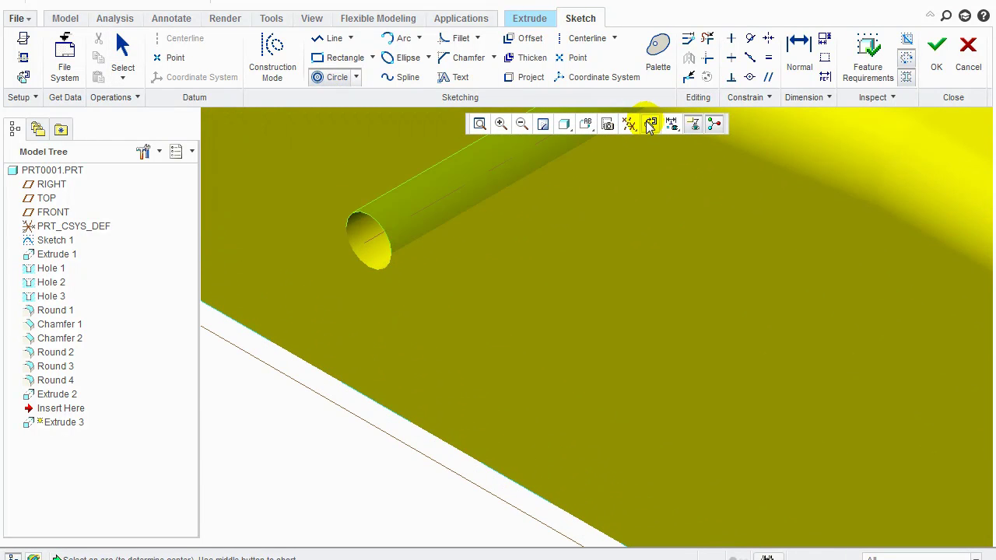
pyautogui.click(650, 125)
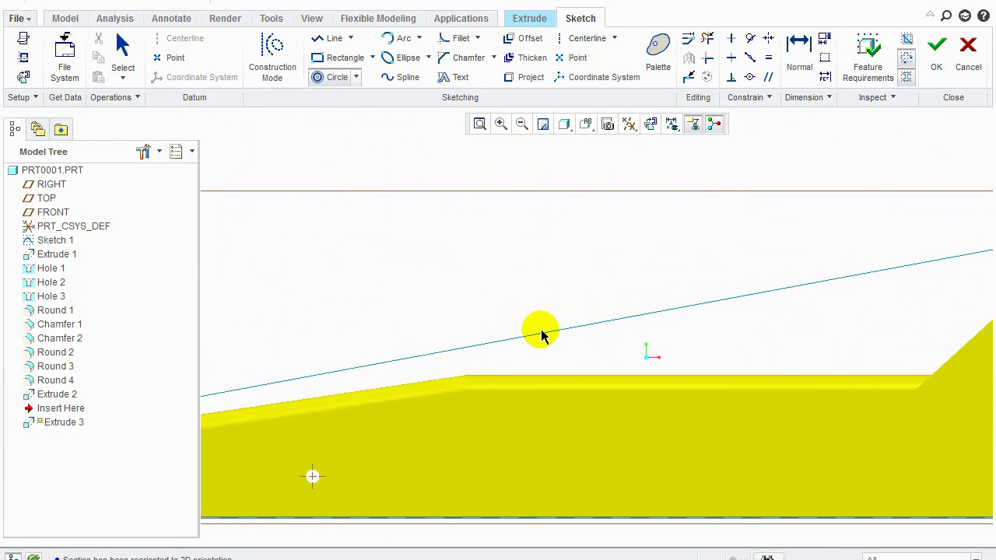
pyautogui.keyDown('shift'); pyautogui.moveTo(462, 353); pyautogui.dragTo(639, 201, button='middle'); pyautogui.keyUp('shift')
pyautogui.scroll(-5, 483, 269)
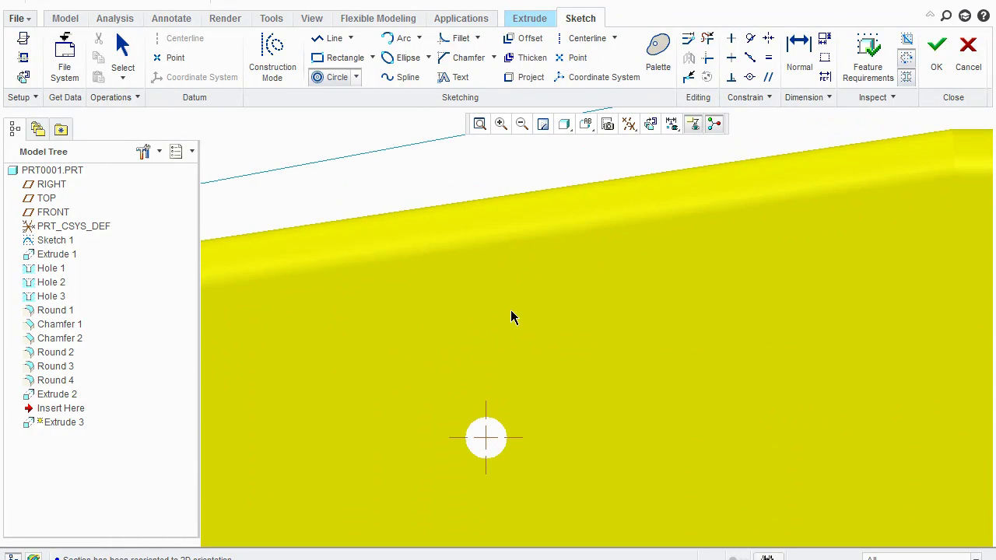
pyautogui.keyDown('shift'); pyautogui.moveTo(507, 305); pyautogui.dragTo(549, 205, button='middle'); pyautogui.keyUp('shift')
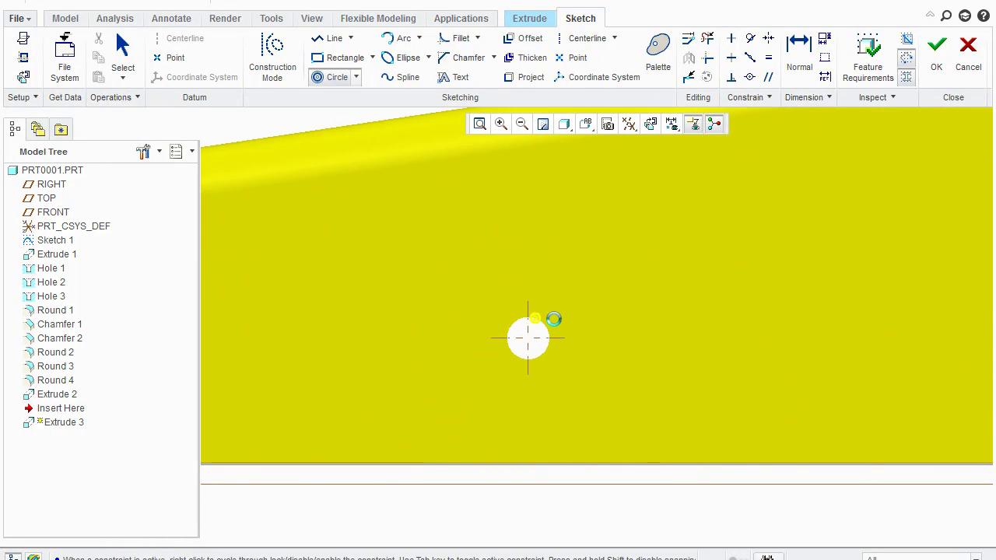
pyautogui.scroll(2, 538, 337)
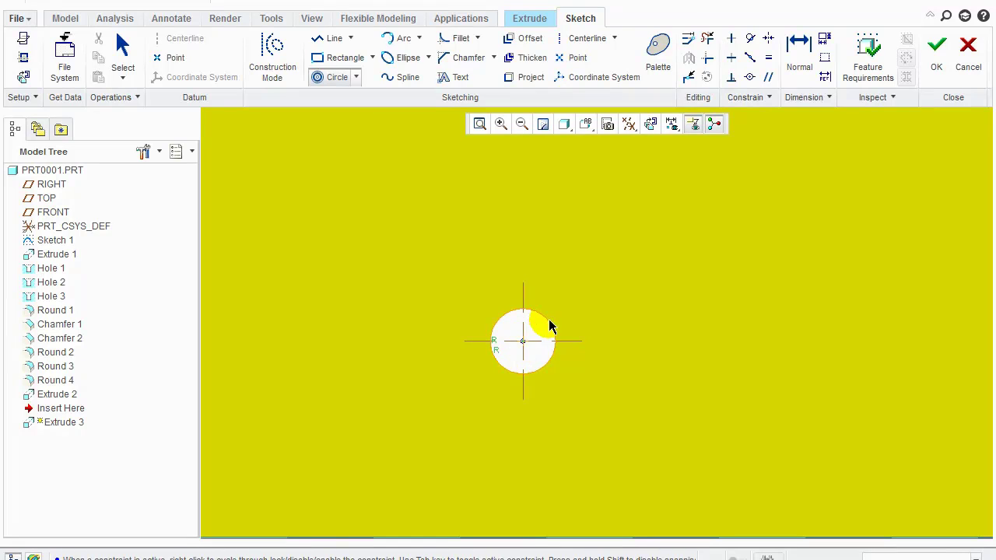
pyautogui.scroll(3, 544, 327)
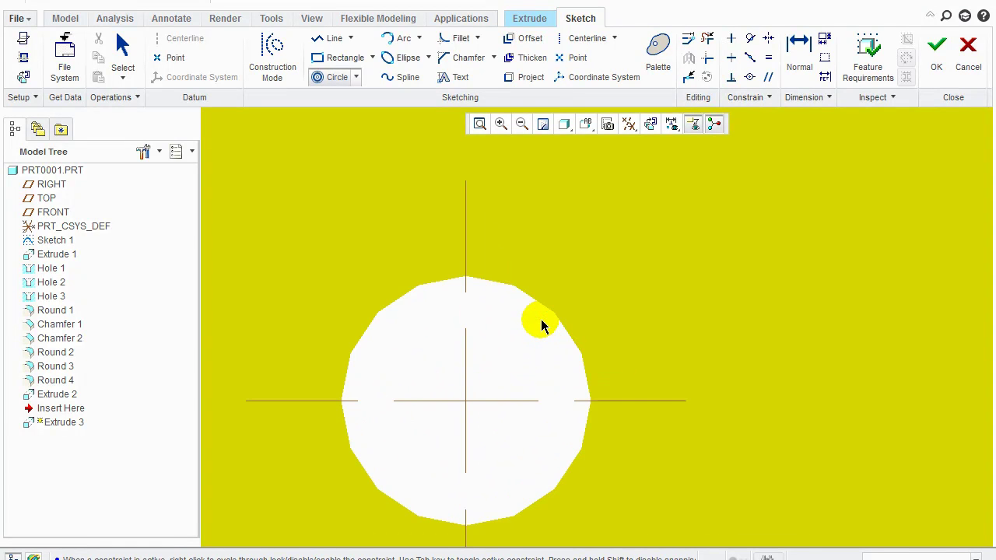
pyautogui.click(539, 322)
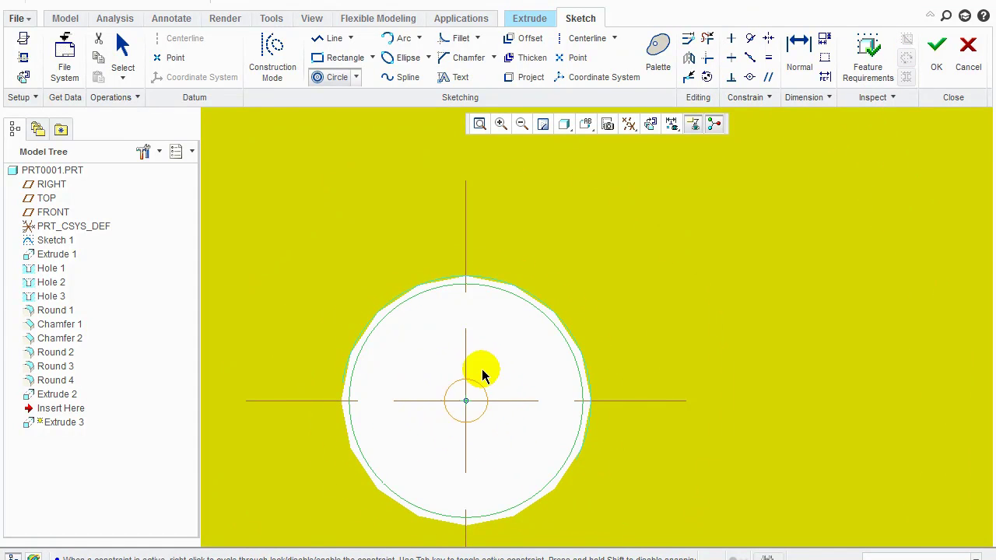
pyautogui.click(479, 286)
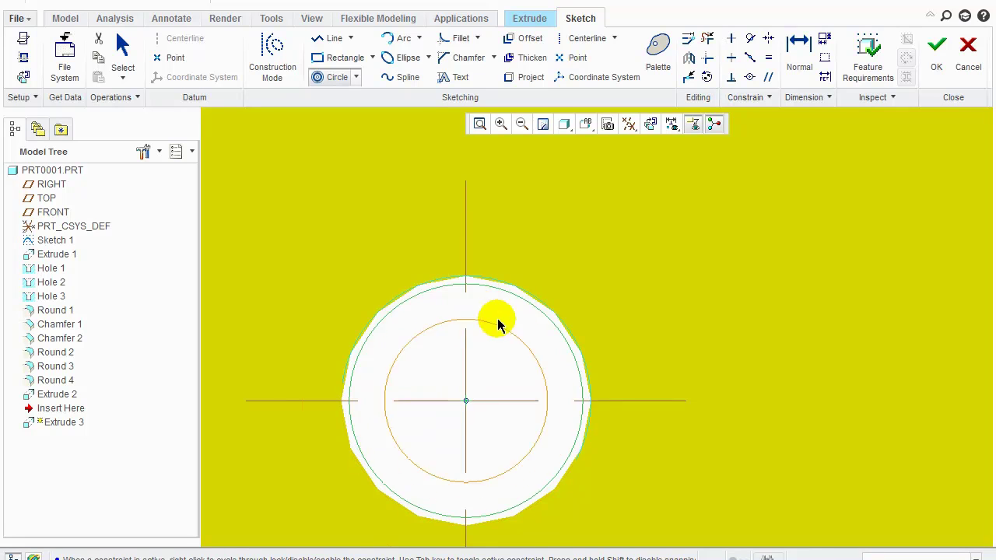
pyautogui.click(936, 48)
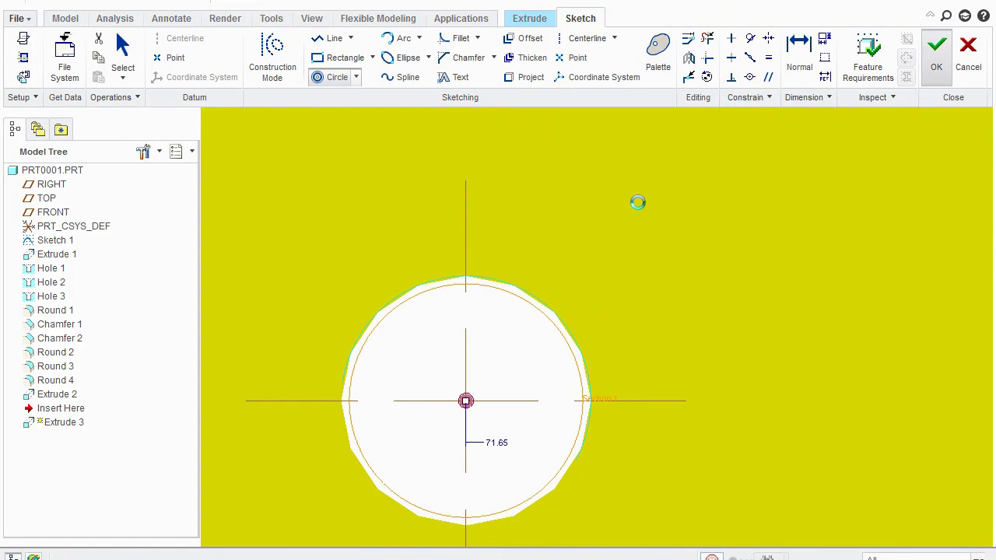
# In the default orientation, redirect the extrusion into the block, reduce its depth to the block's width, and complete the second pin.
pyautogui.click(618, 125)
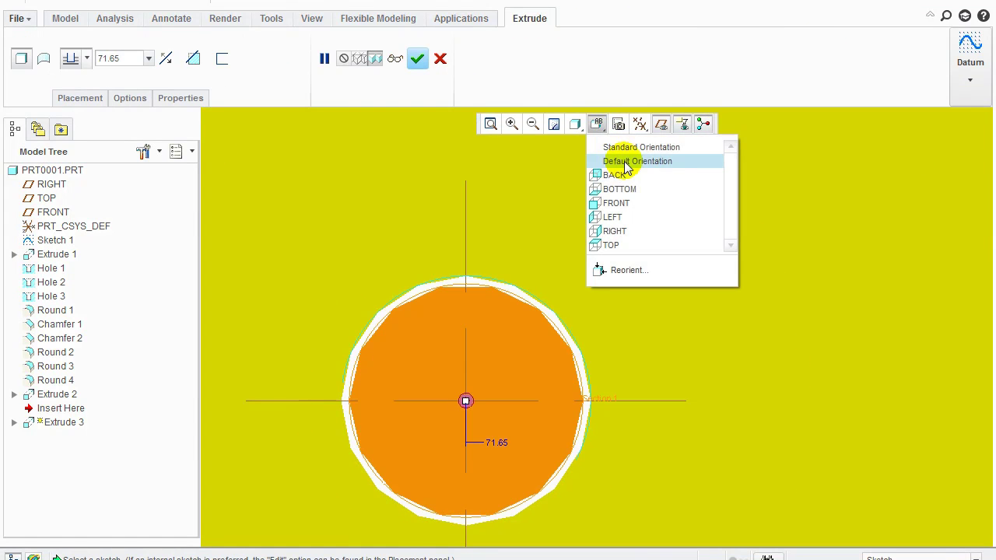
pyautogui.click(639, 160)
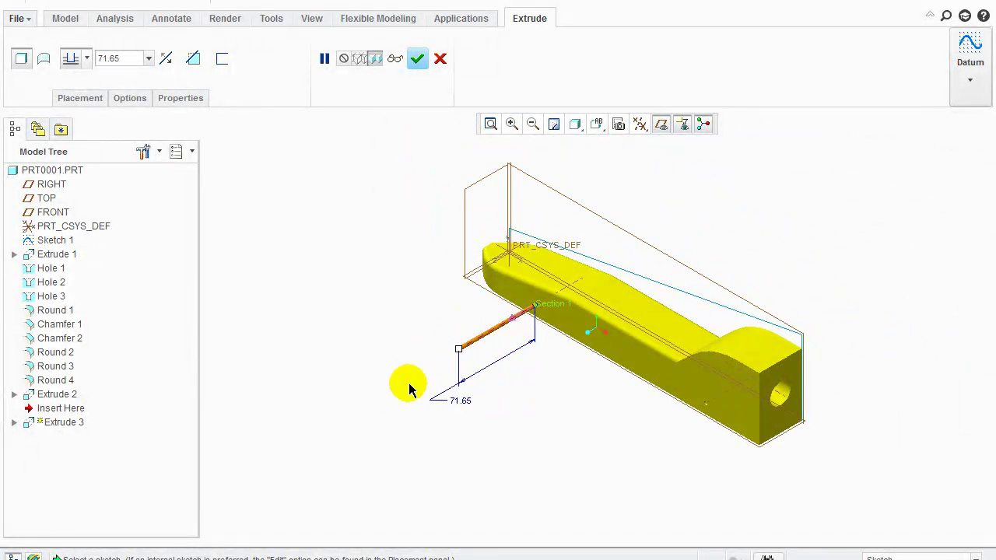
pyautogui.moveTo(461, 351); pyautogui.dragTo(656, 235)
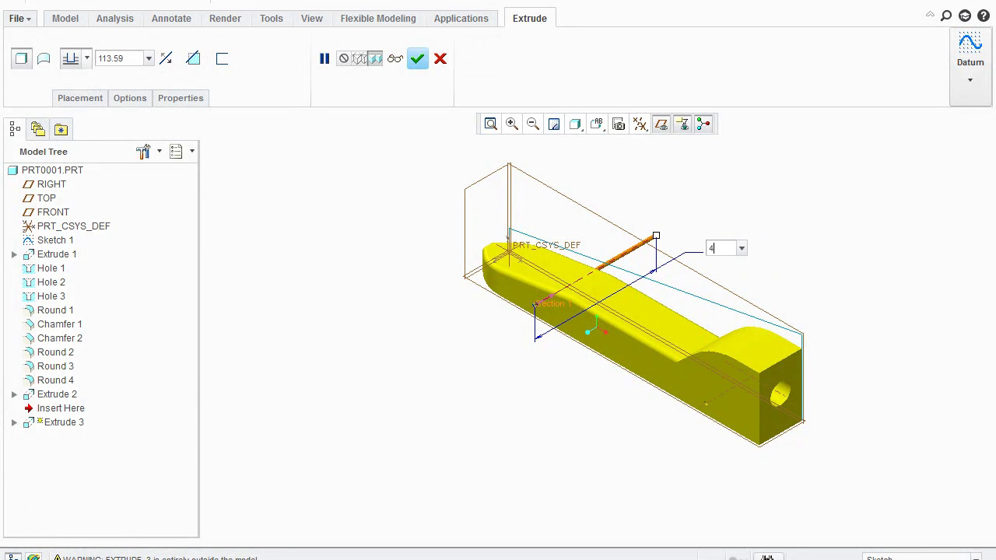
pyautogui.click(418, 58)
# Paint the end face of the pin near the thin end with the same dark blue appearance.
pyautogui.scroll(-5, 594, 343)
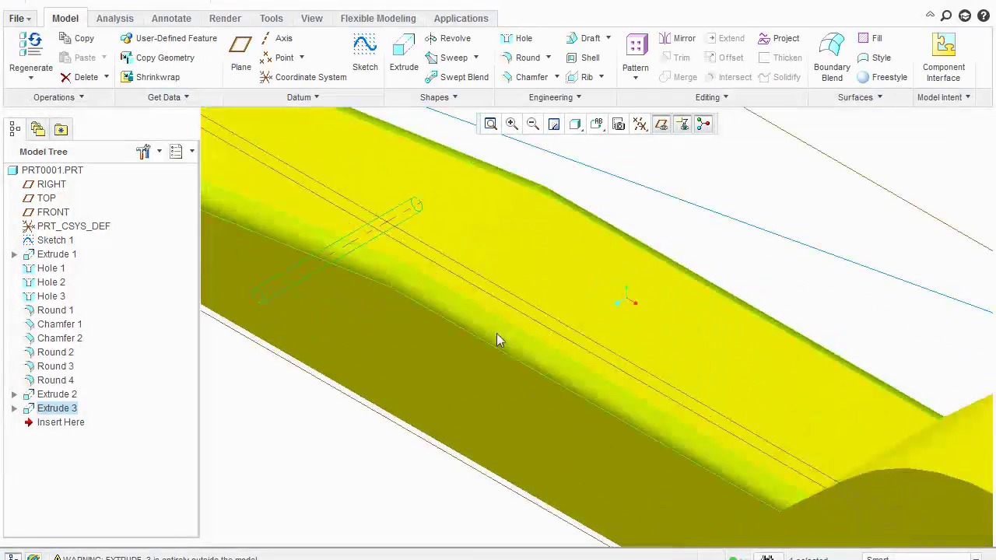
pyautogui.keyDown('shift'); pyautogui.moveTo(418, 344); pyautogui.dragTo(653, 394, button='middle'); pyautogui.keyUp('shift')
pyautogui.scroll(-1, 600, 355)
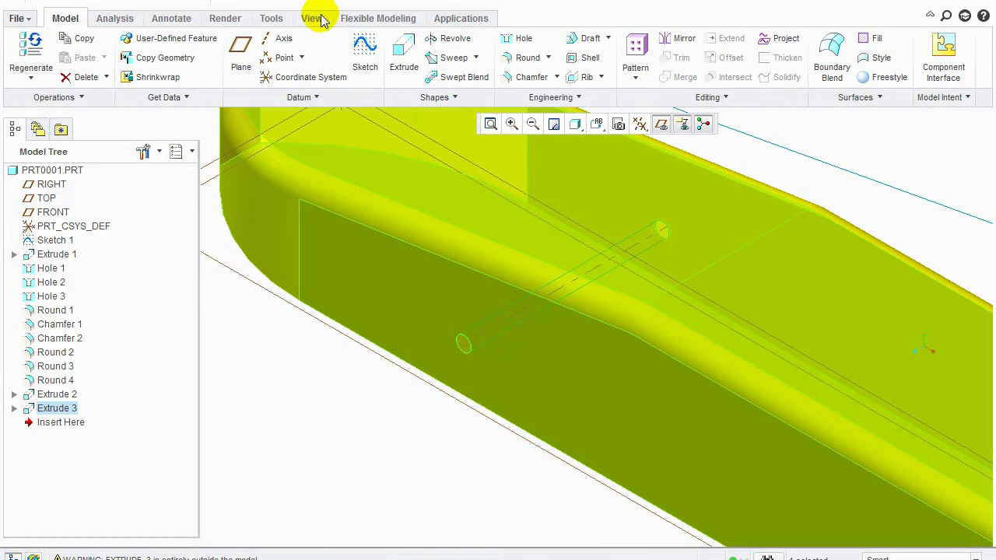
pyautogui.click(311, 18)
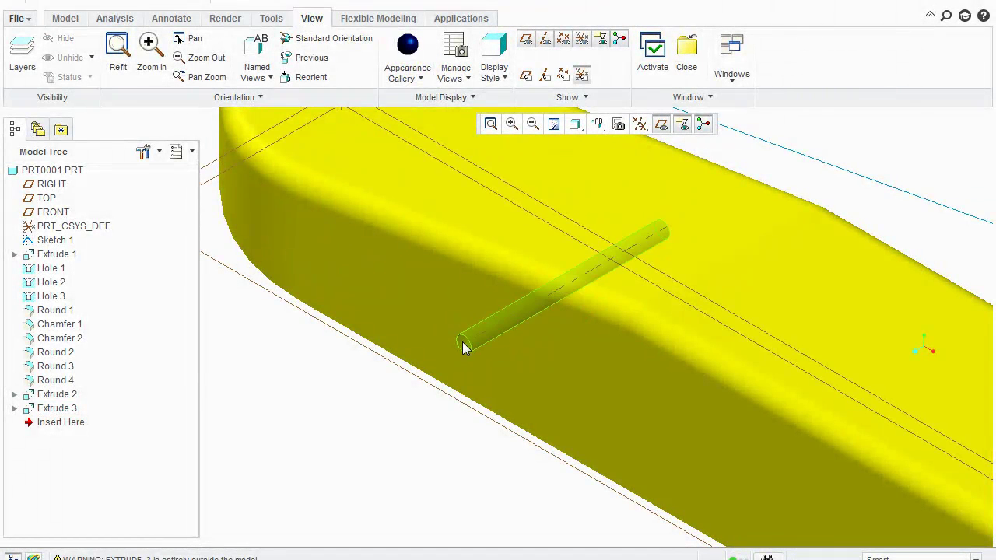
pyautogui.click(407, 47)
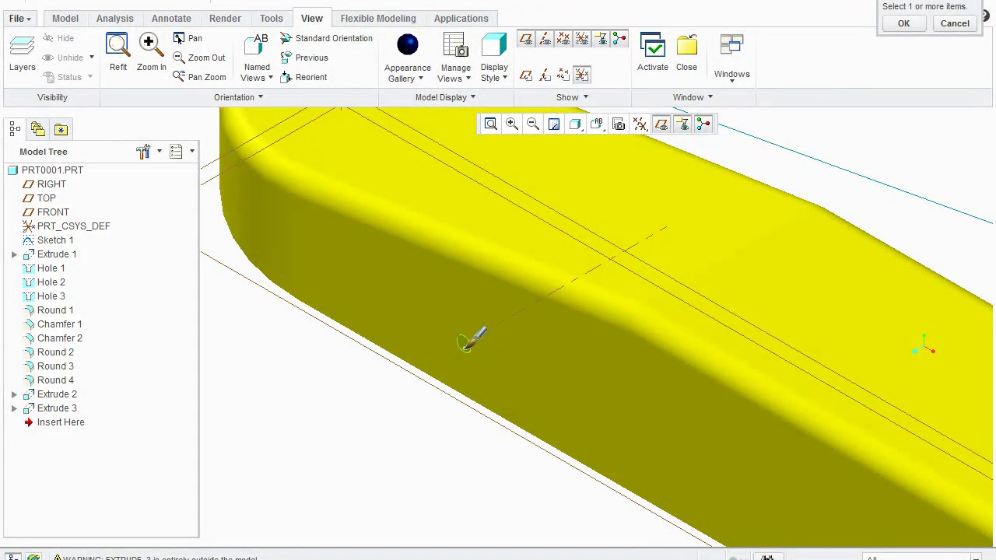
pyautogui.click(906, 24)
# Start another extrusion and open its sketch on the side face around the pin near the thick end.
pyautogui.scroll(-3, 729, 127)
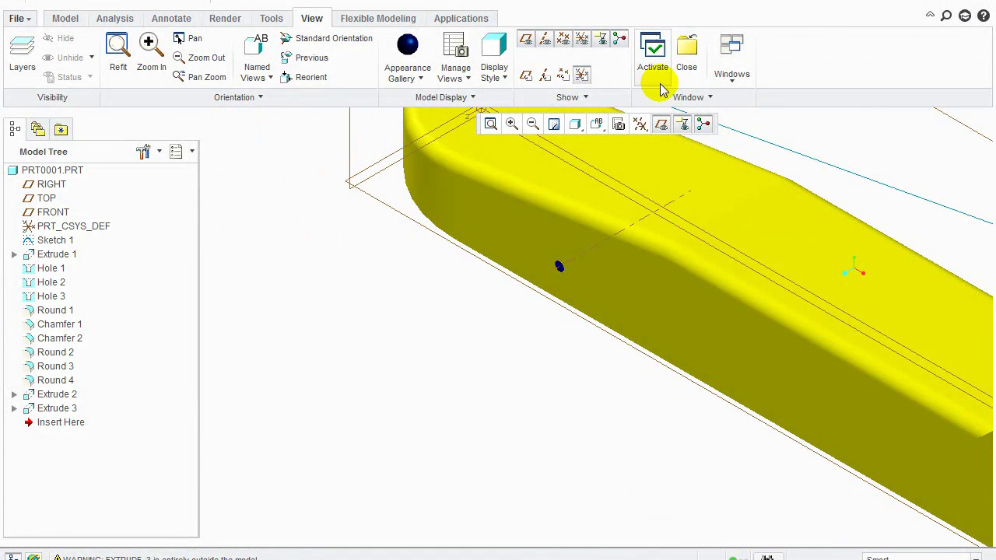
pyautogui.scroll(-2, 668, 114)
pyautogui.moveTo(760, 222); pyautogui.dragTo(578, 231, button='middle')
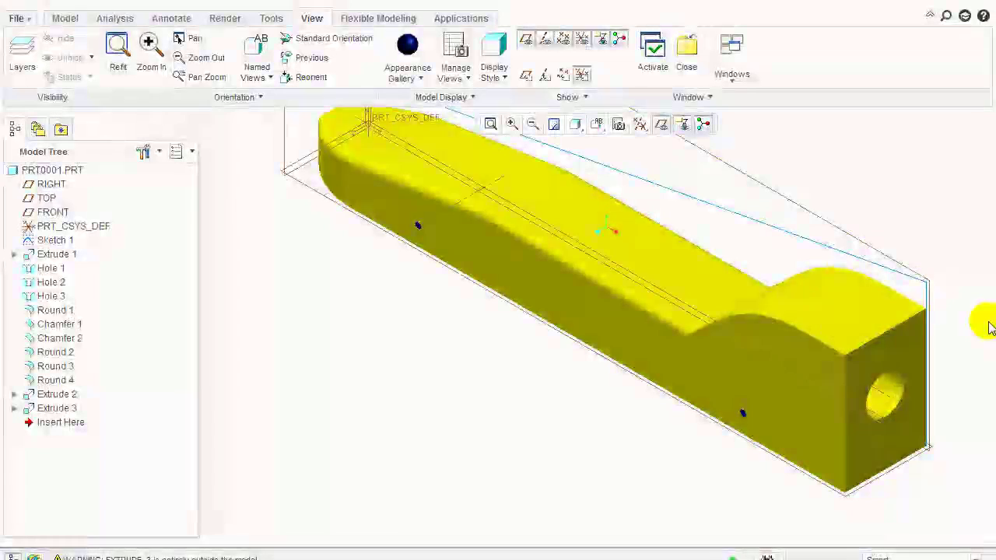
pyautogui.click(65, 18)
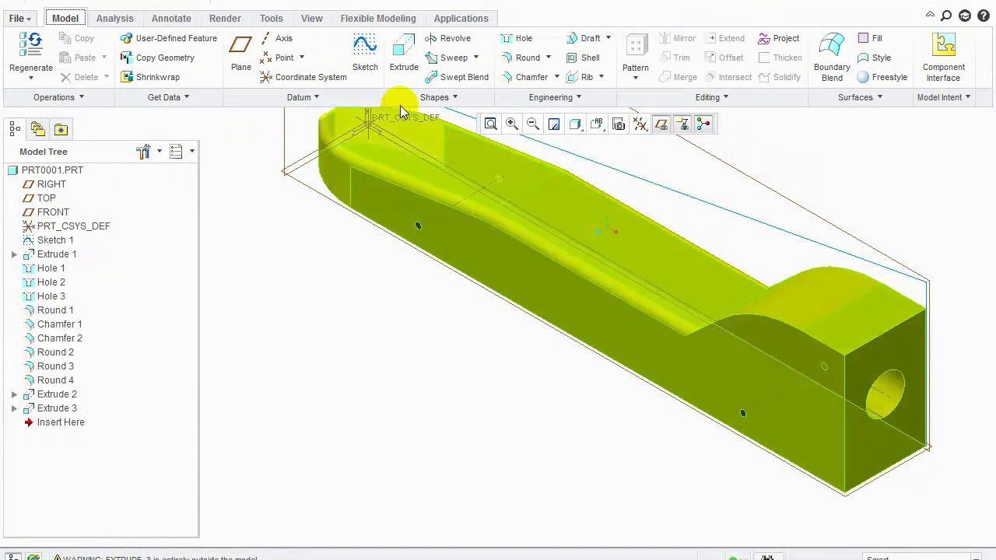
pyautogui.click(406, 56)
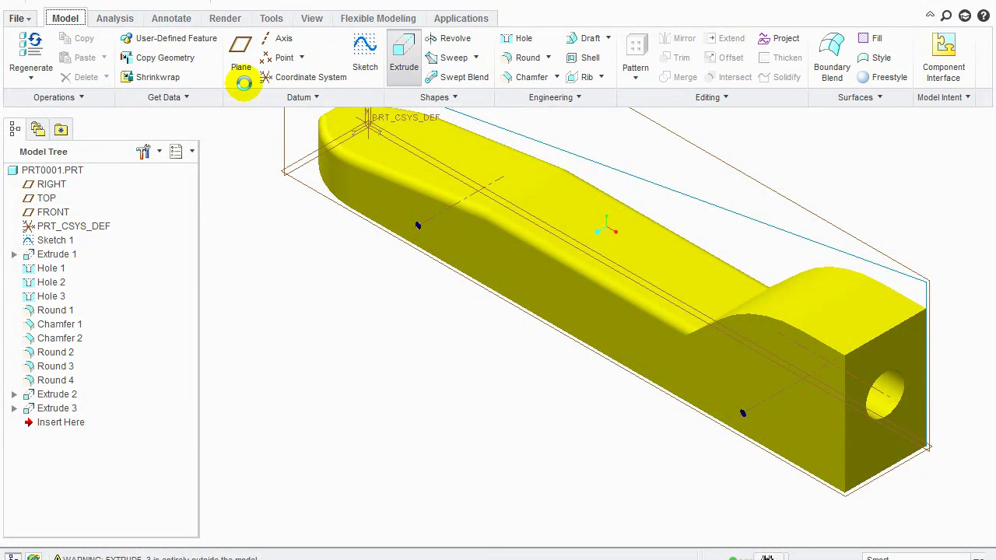
pyautogui.click(211, 146)
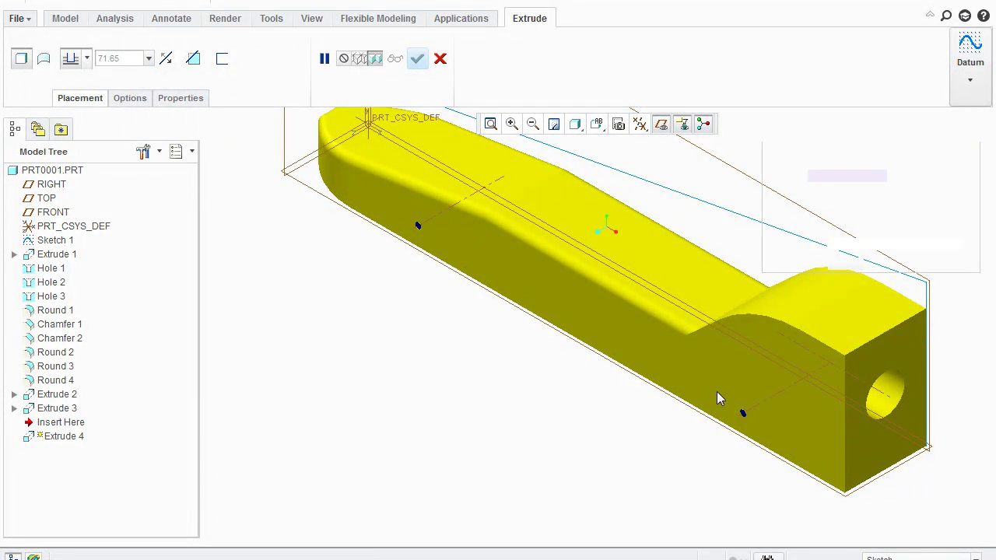
pyautogui.click(720, 392)
pyautogui.click(910, 289)
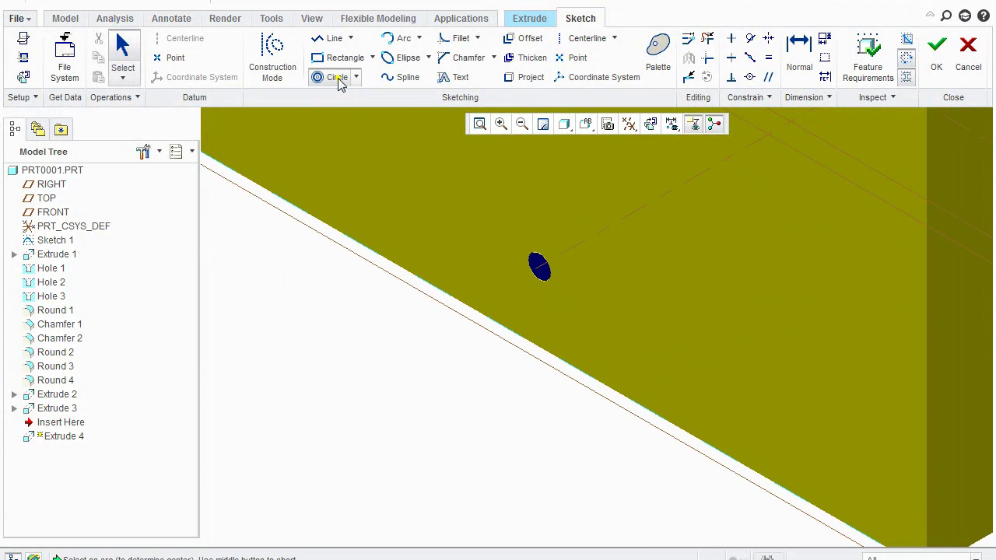
# Sketch a circle about 51 in diameter concentric with the pin near the thick end, and finish the sketch.
pyautogui.scroll(-3, 527, 266)
pyautogui.scroll(-3, 557, 253)
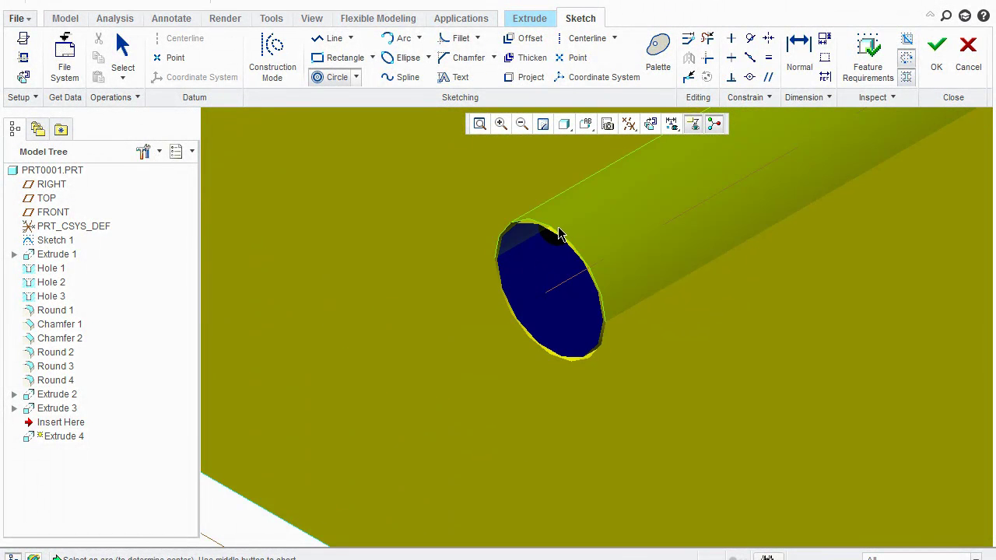
pyautogui.click(558, 233)
pyautogui.scroll(-5, 644, 243)
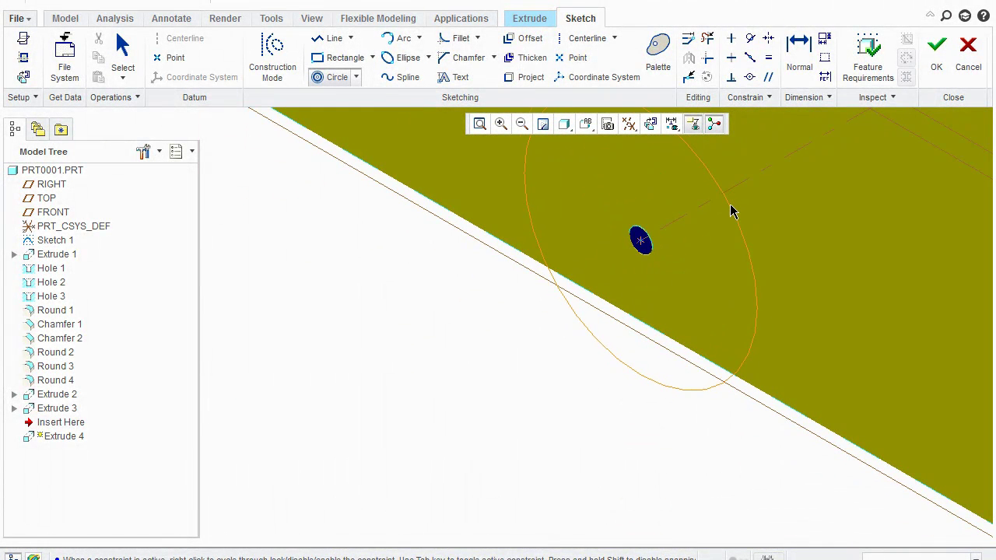
pyautogui.moveTo(730, 204)
pyautogui.mouseDown(button='middle')
pyautogui.moveTo(674, 275)
pyautogui.moveTo(695, 272)
pyautogui.mouseUp(button='middle')
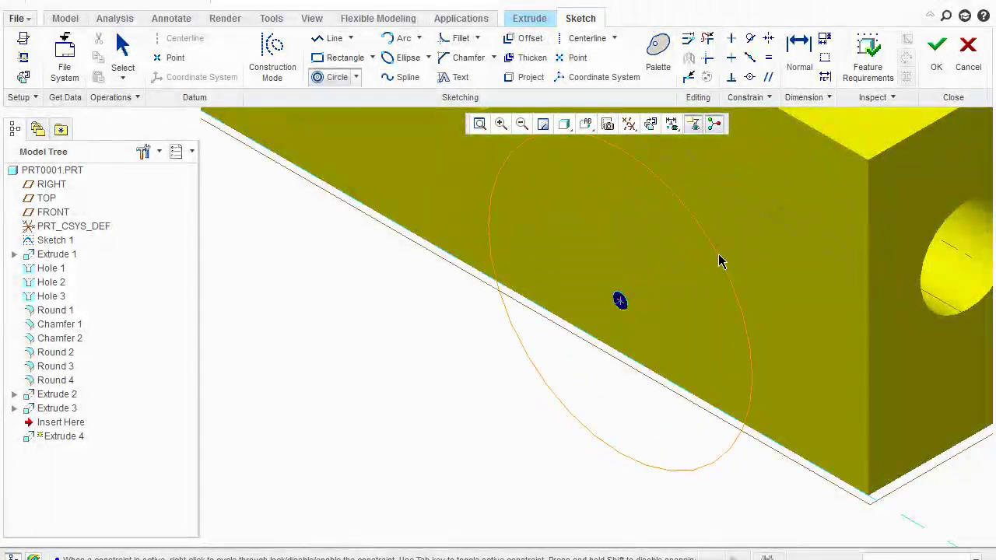
pyautogui.click(716, 263)
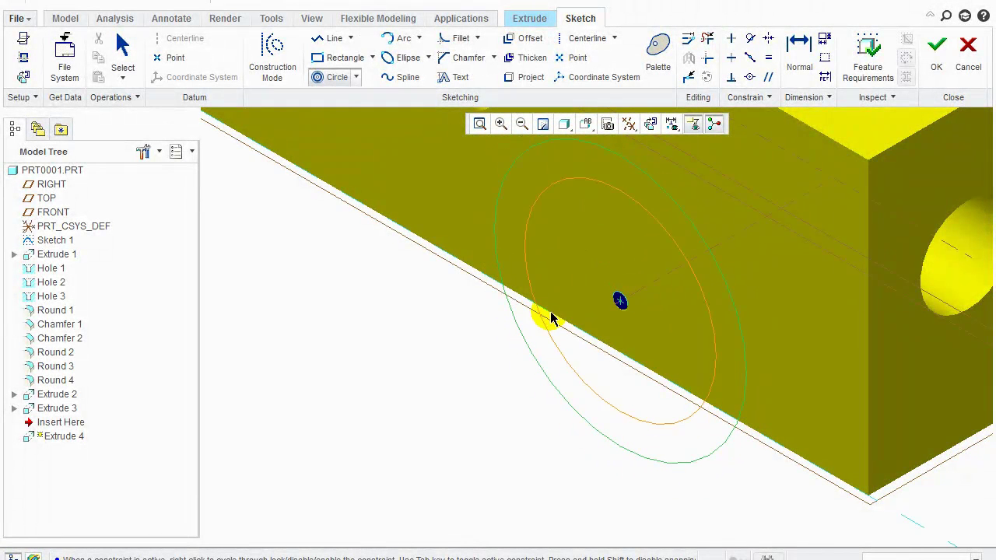
pyautogui.middleClick(620, 298)
pyautogui.moveTo(620, 298)
pyautogui.mouseDown(button='middle')
pyautogui.moveTo(556, 260)
pyautogui.moveTo(629, 282)
pyautogui.moveTo(618, 352)
pyautogui.moveTo(600, 330)
pyautogui.mouseUp(button='middle')
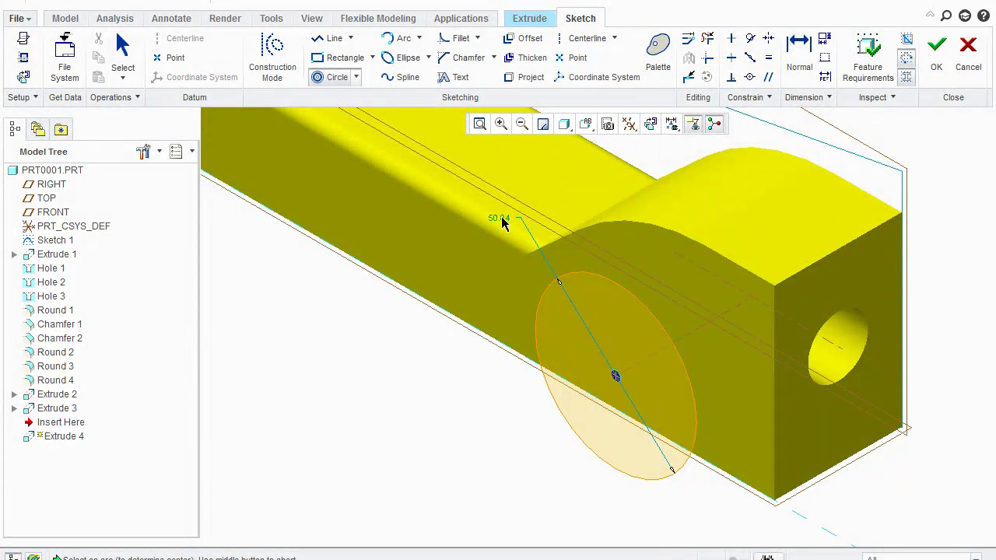
pyautogui.scroll(-2, 504, 226)
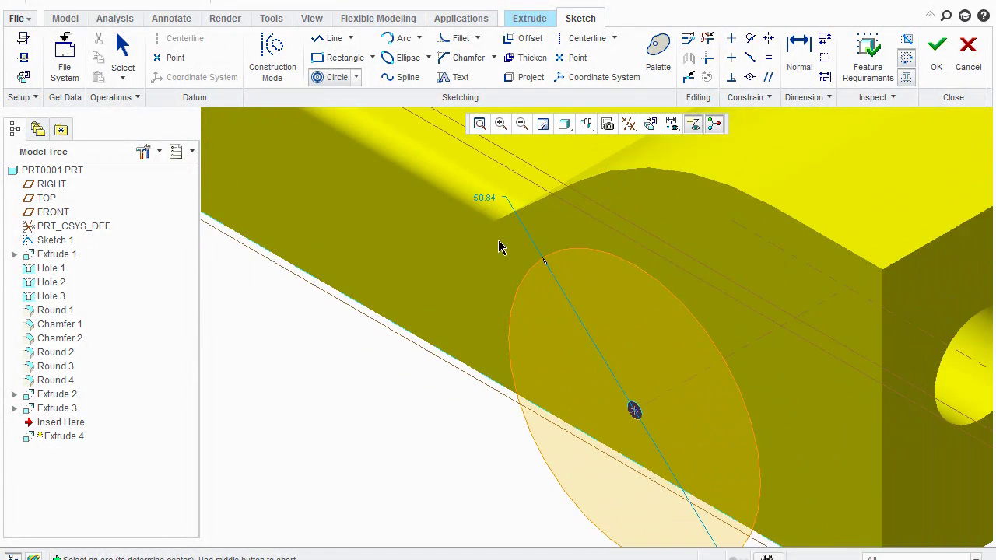
pyautogui.scroll(4, 525, 305)
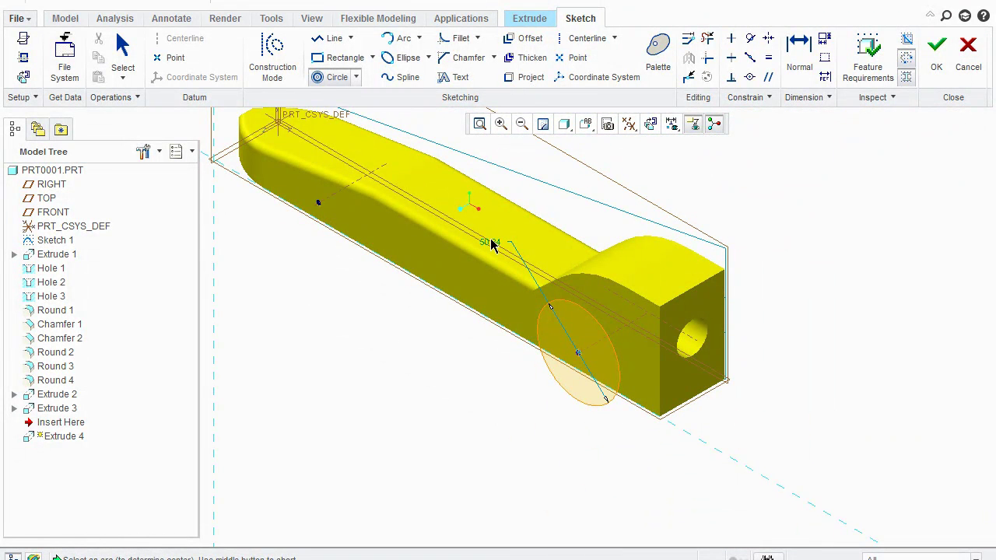
pyautogui.click(938, 48)
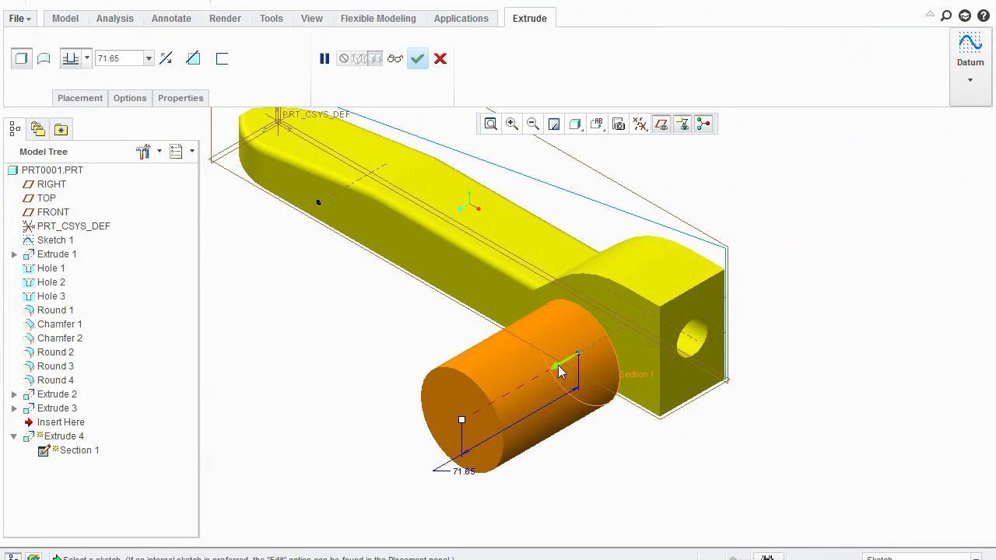
# Set the extrusion depth of the large circle to 20 and complete the wheel.
pyautogui.click(462, 476)
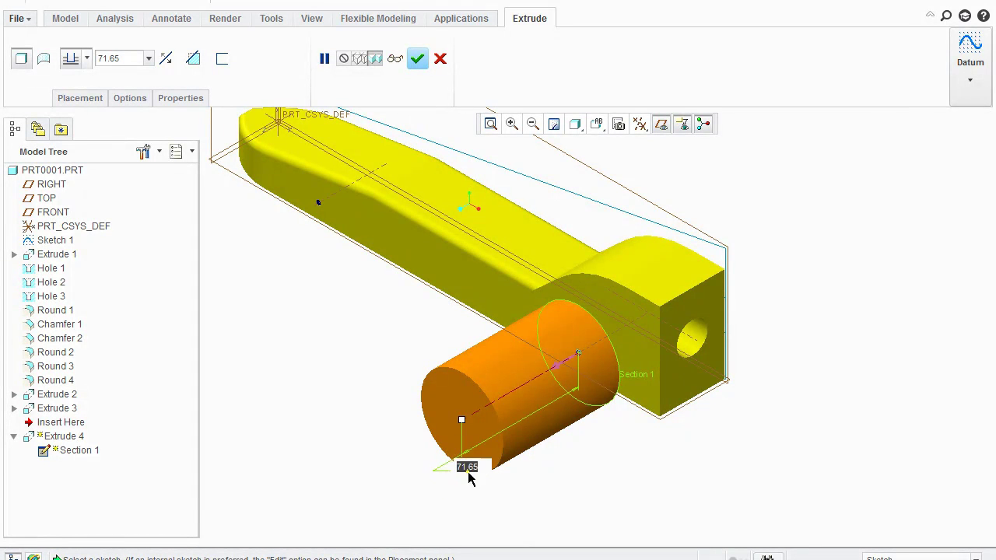
pyautogui.write('2')
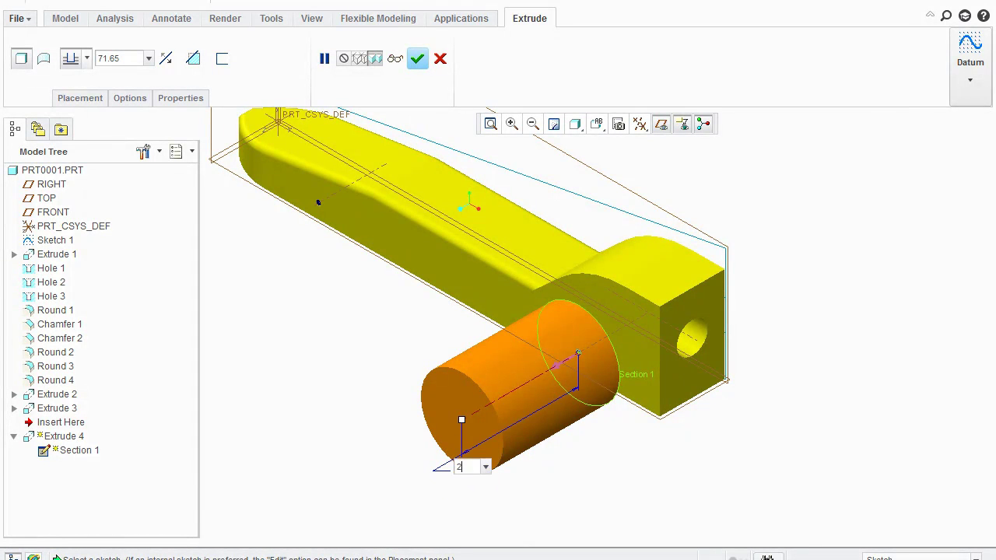
pyautogui.write('0')
pyautogui.press('Return')
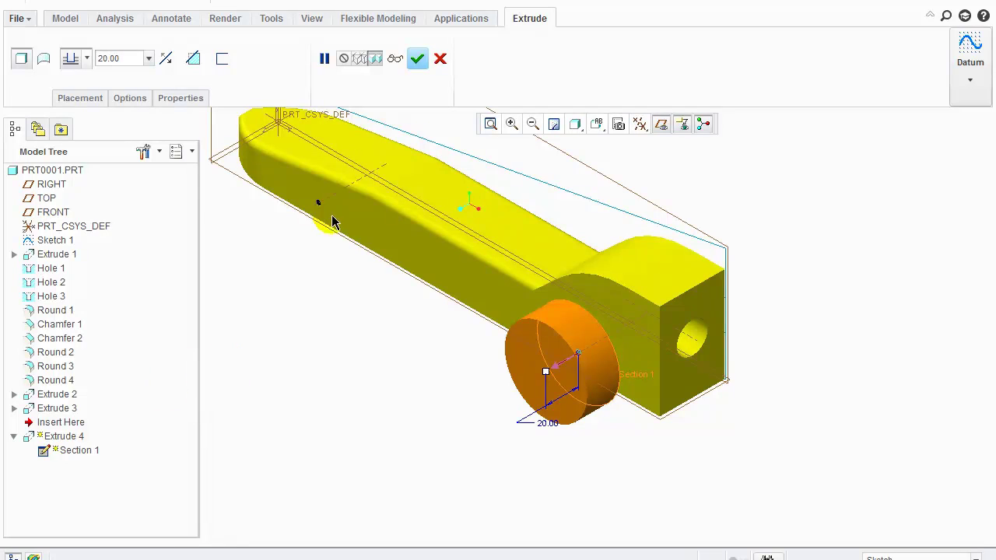
pyautogui.click(417, 59)
pyautogui.scroll(-3, 498, 385)
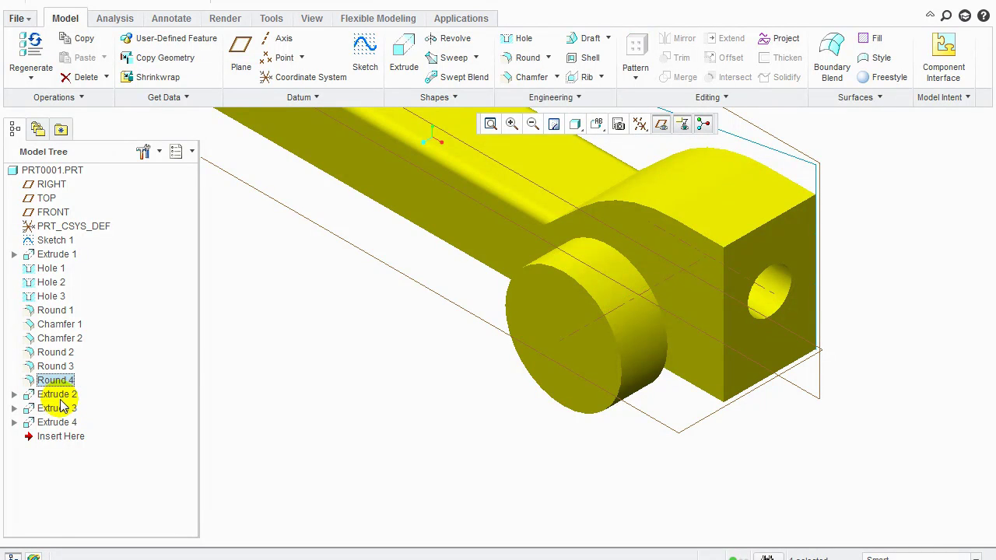
pyautogui.rightClick(60, 428)
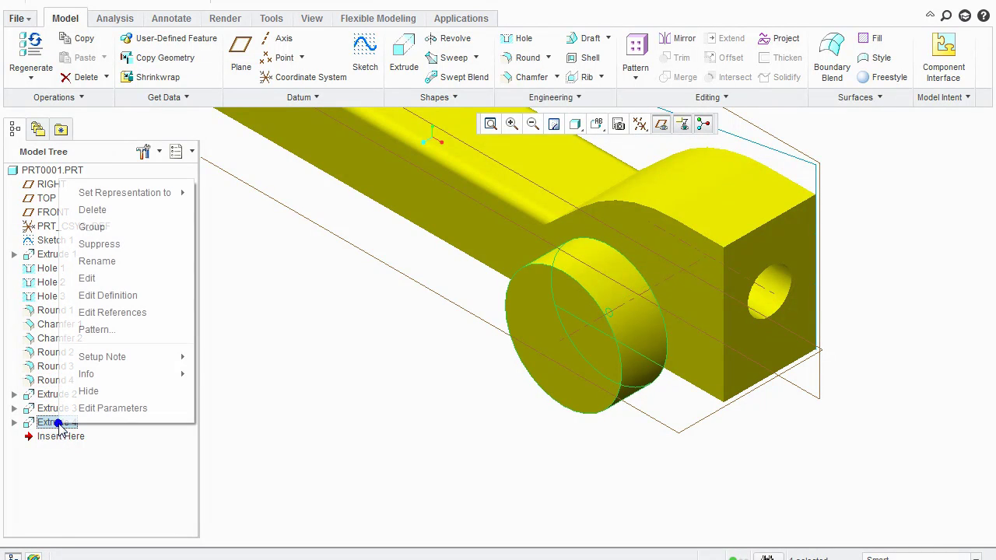
pyautogui.click(110, 300)
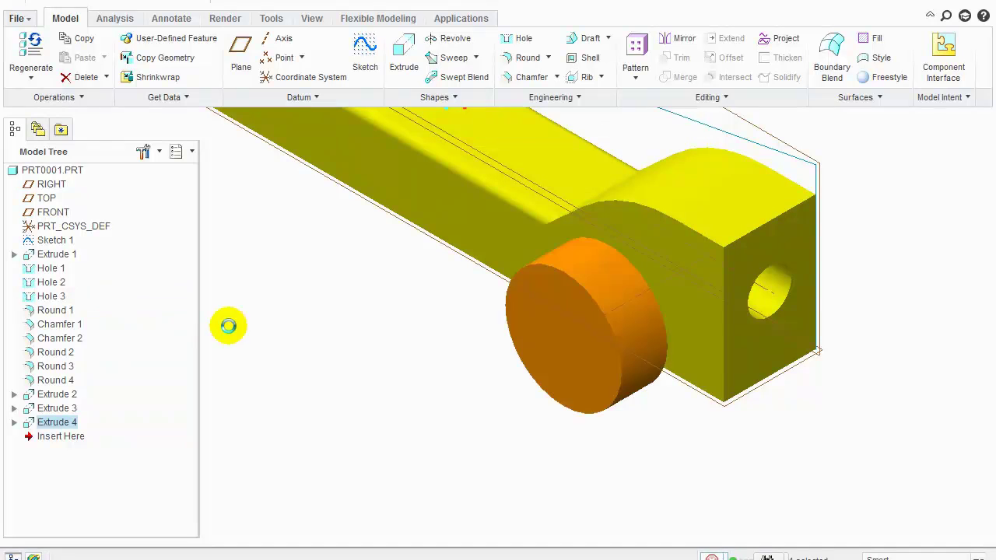
pyautogui.middleClick(481, 395)
# Edit the dimensions of the wheel extrusion, setting its diameter to 52.
pyautogui.rightClick(58, 423)
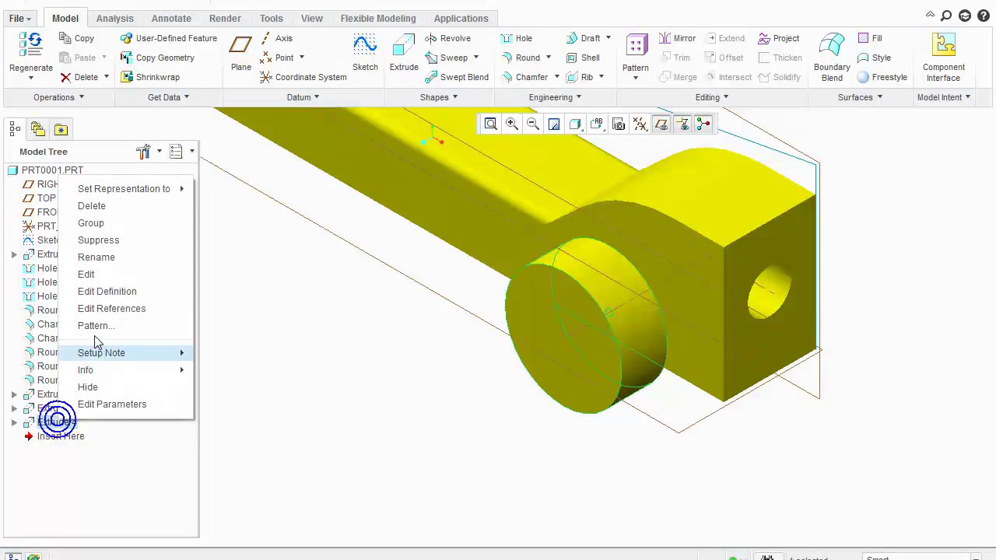
pyautogui.click(103, 269)
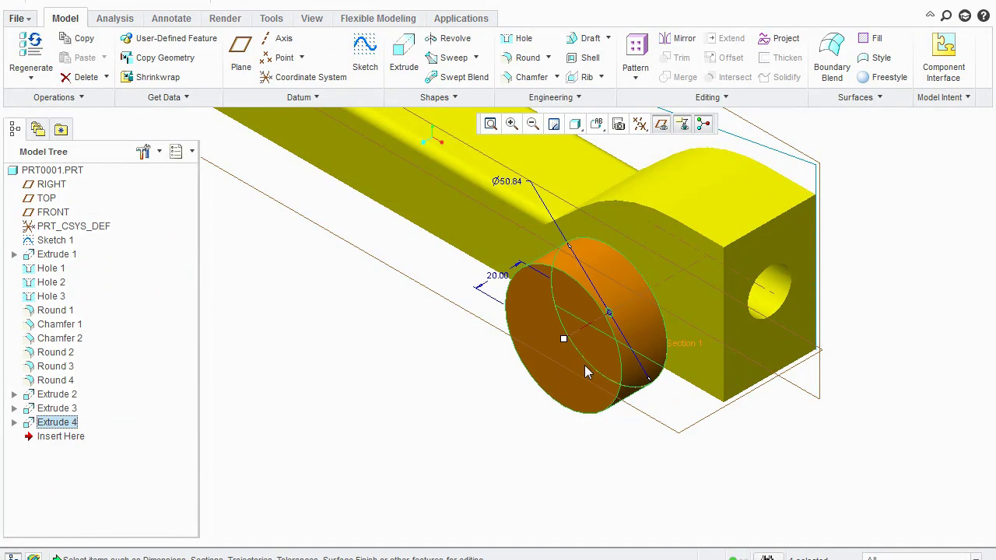
pyautogui.doubleClick(508, 180)
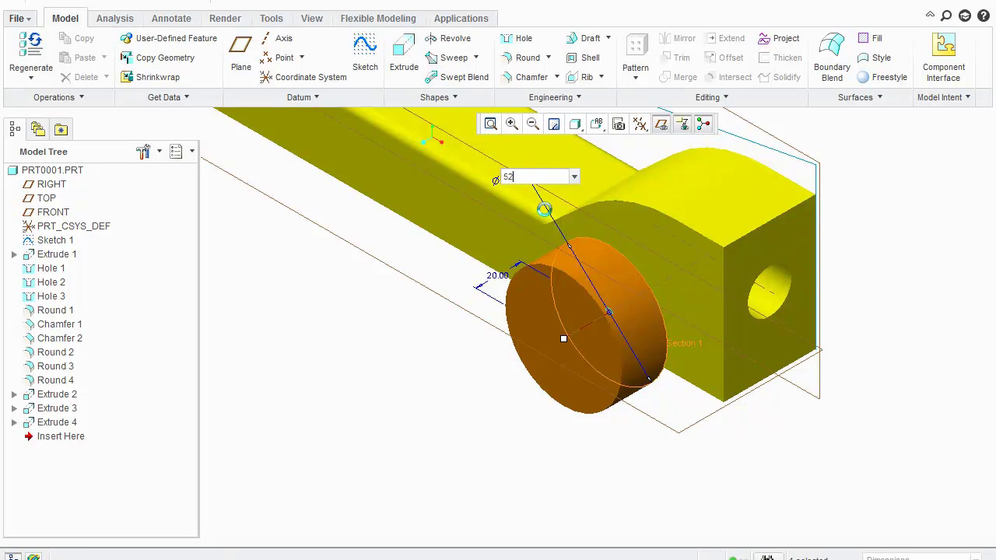
pyautogui.press('Return')
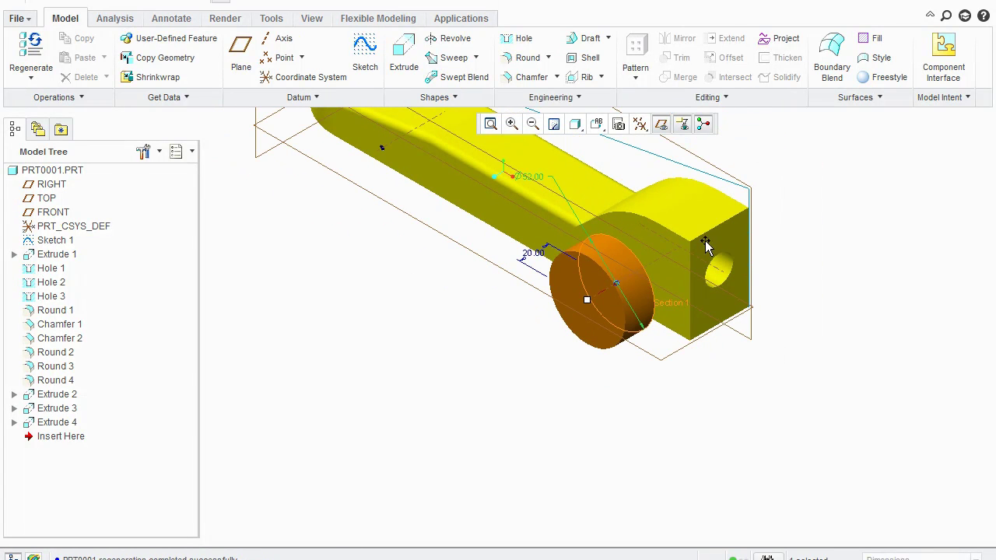
pyautogui.click(673, 304)
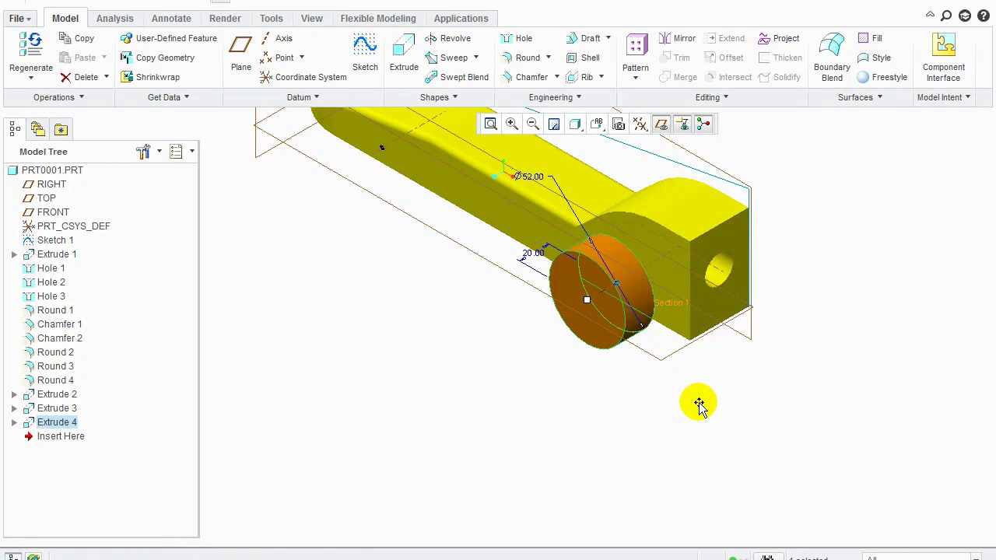
pyautogui.keyDown('shift'); pyautogui.moveTo(687, 419); pyautogui.dragTo(647, 485, button='middle'); pyautogui.keyUp('shift')
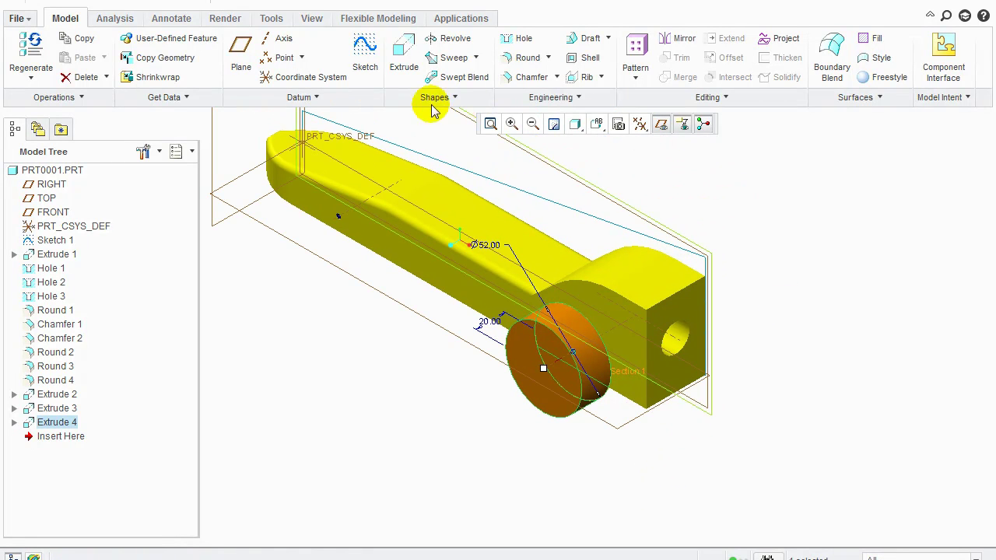
# Paint the wheel's curved side and its outer end face with the dark red textured appearance.
pyautogui.click(311, 18)
pyautogui.click(455, 133)
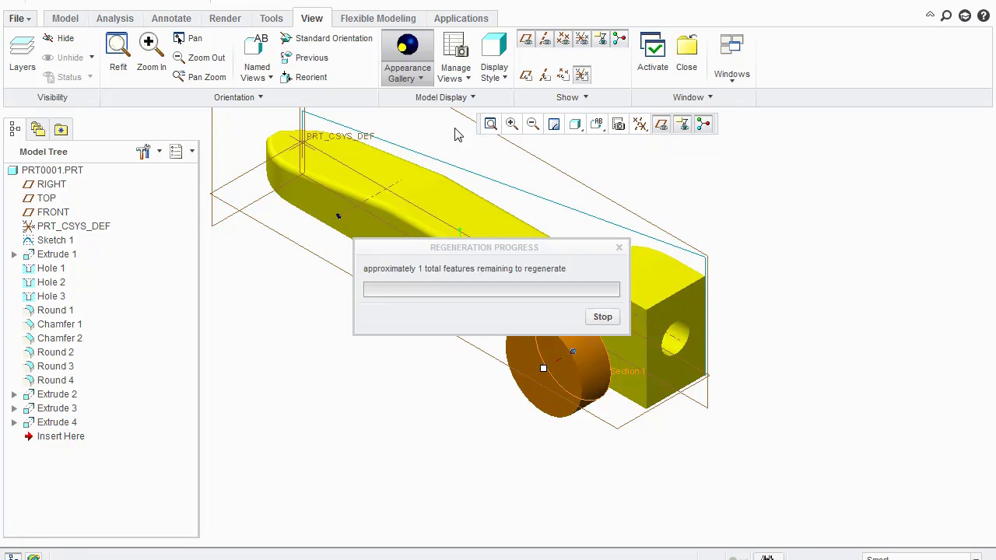
pyautogui.click(421, 79)
pyautogui.click(460, 168)
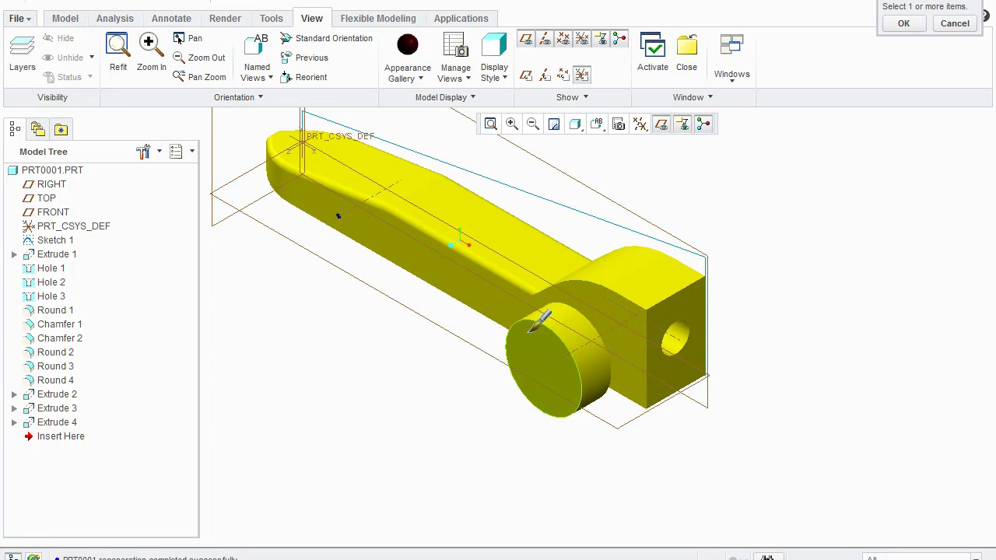
pyautogui.click(581, 320)
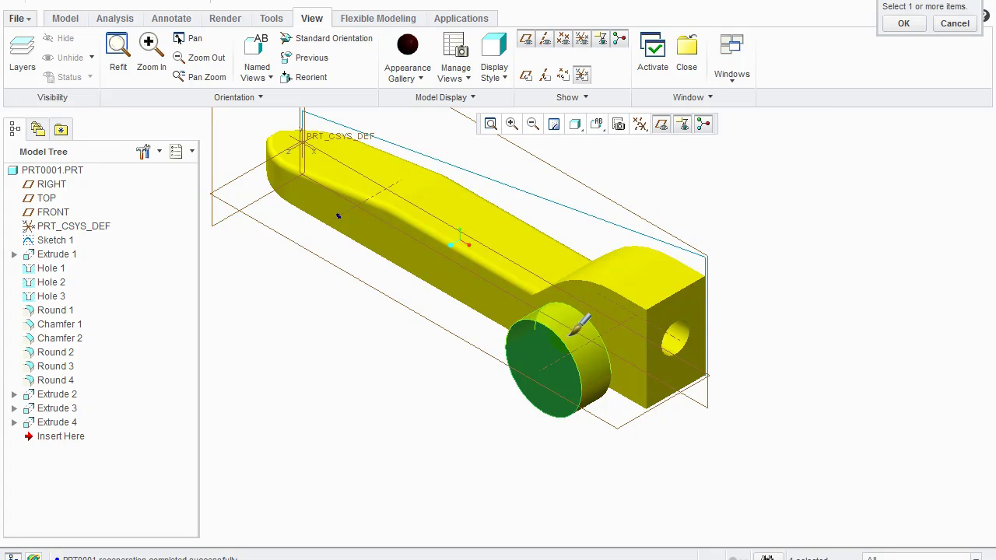
pyautogui.click(902, 24)
pyautogui.click(407, 44)
pyautogui.click(529, 346)
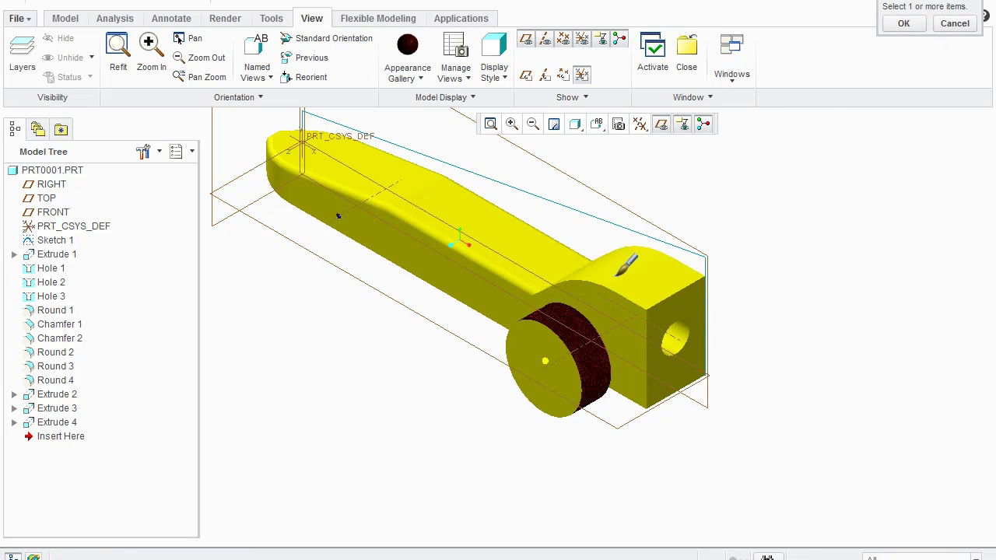
pyautogui.click(903, 24)
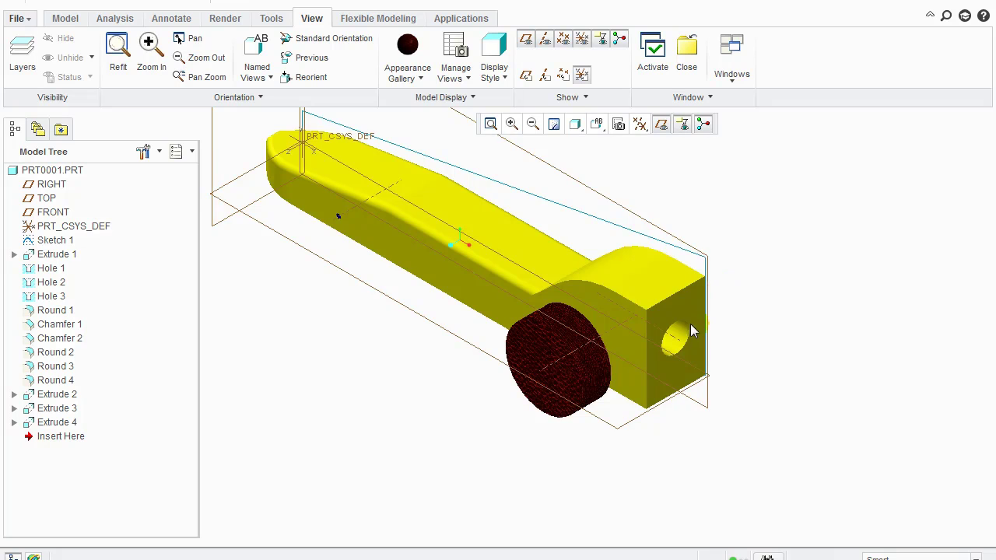
# Repaint the wheel's outer end face and curved side with the blue-grey metallic appearance from My Appearances.
pyautogui.scroll(3, 690, 323)
pyautogui.click(402, 78)
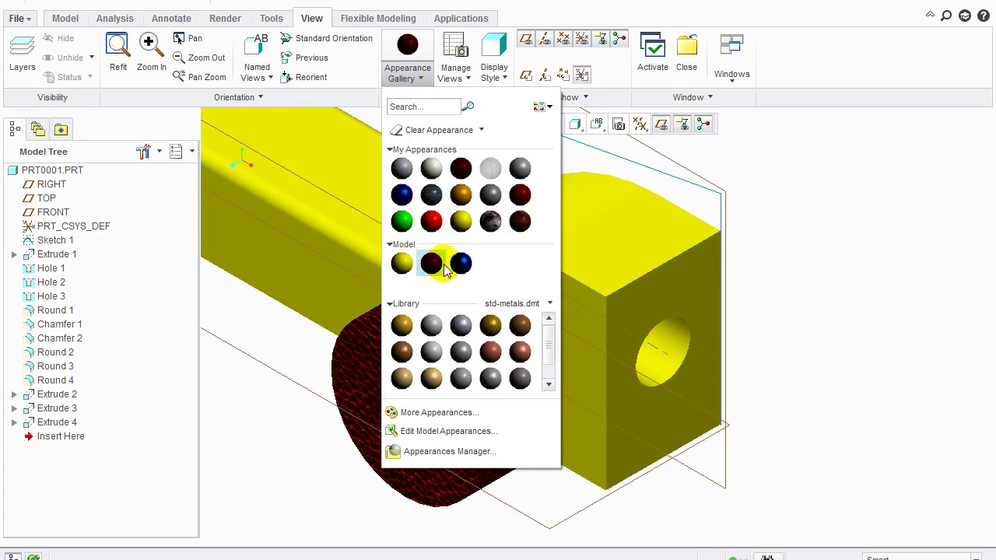
pyautogui.click(401, 168)
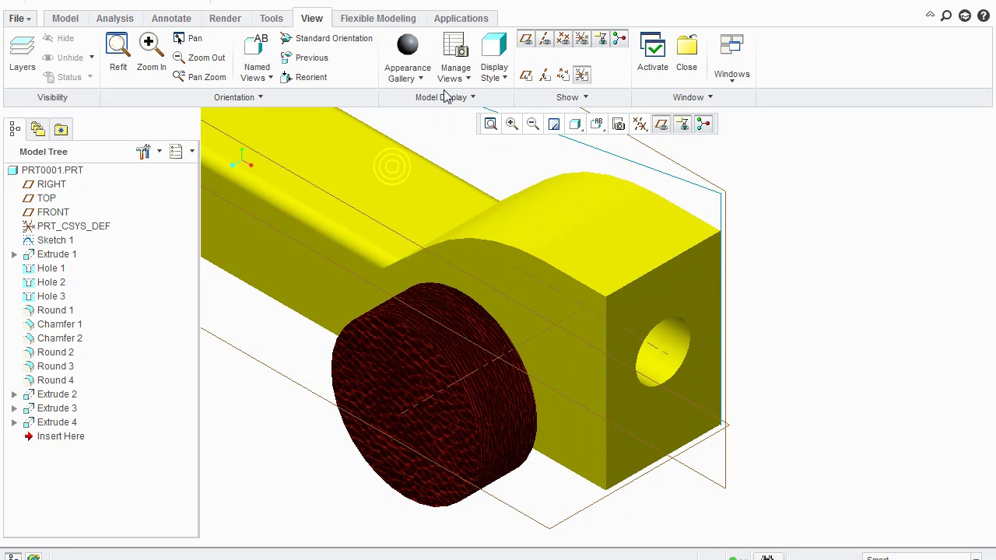
pyautogui.click(407, 51)
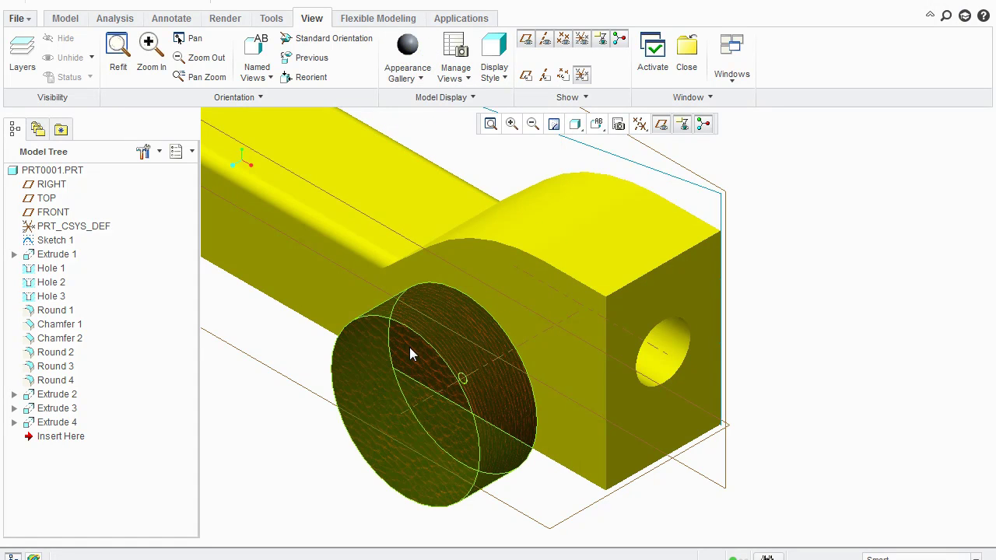
pyautogui.click(409, 43)
pyautogui.click(428, 340)
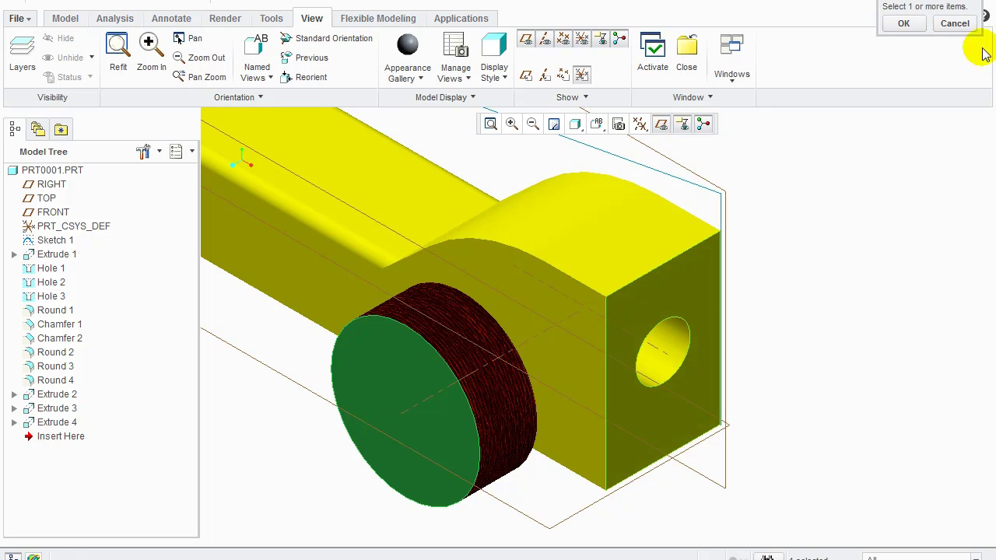
pyautogui.click(902, 24)
pyautogui.click(407, 45)
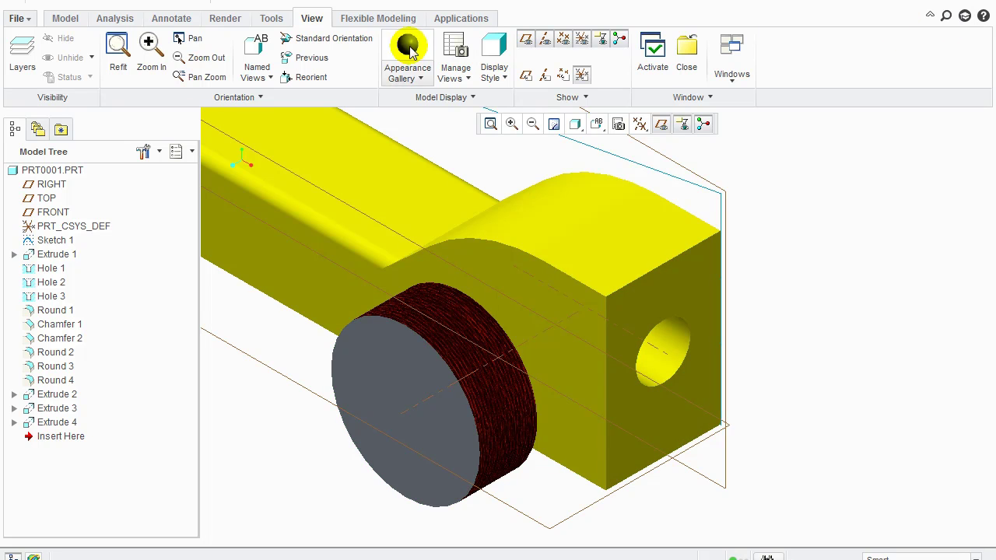
pyautogui.click(447, 317)
pyautogui.click(902, 23)
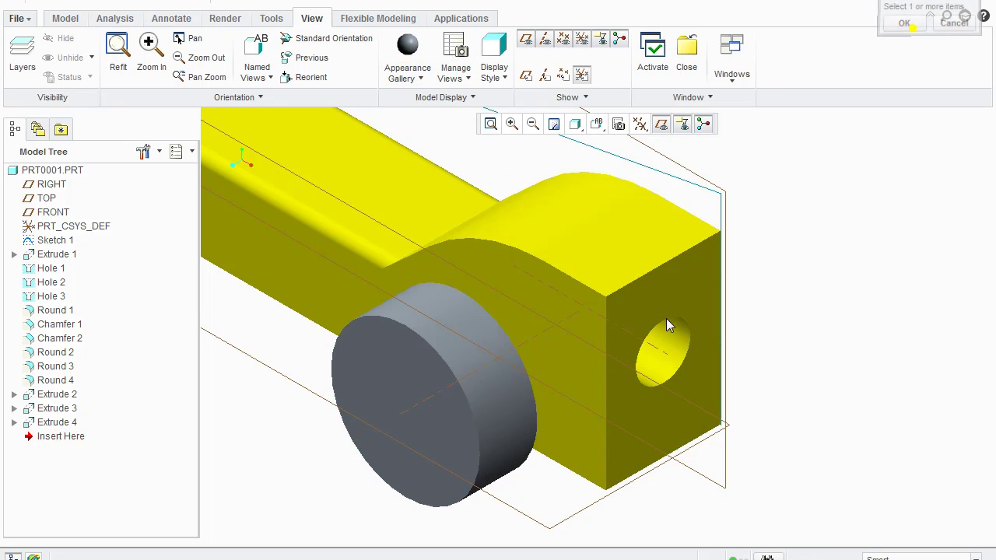
# Examine the painted wheel from several sides and return the model to the default orientation.
pyautogui.moveTo(635, 376); pyautogui.dragTo(742, 373, button='middle')
pyautogui.scroll(3, 651, 391)
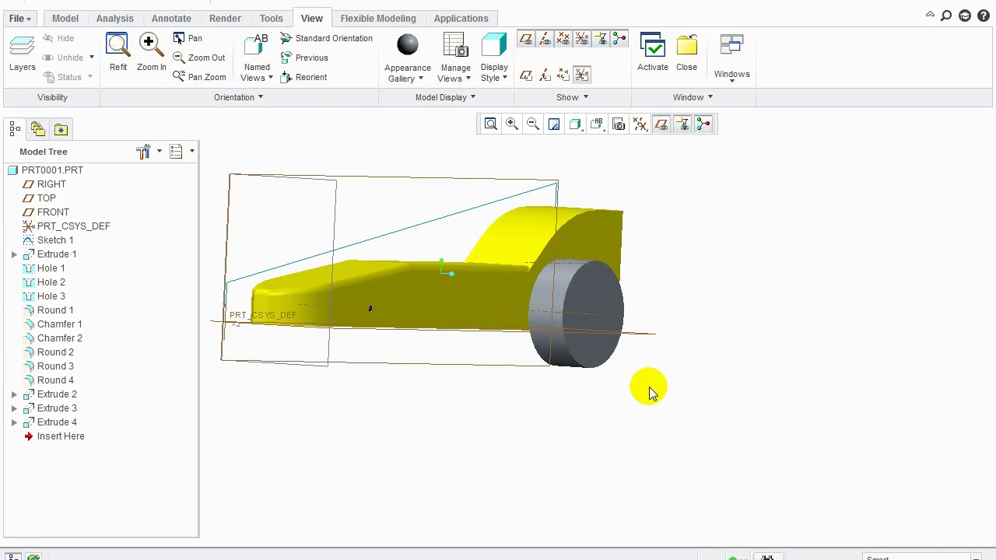
pyautogui.moveTo(615, 321); pyautogui.dragTo(424, 320, button='middle')
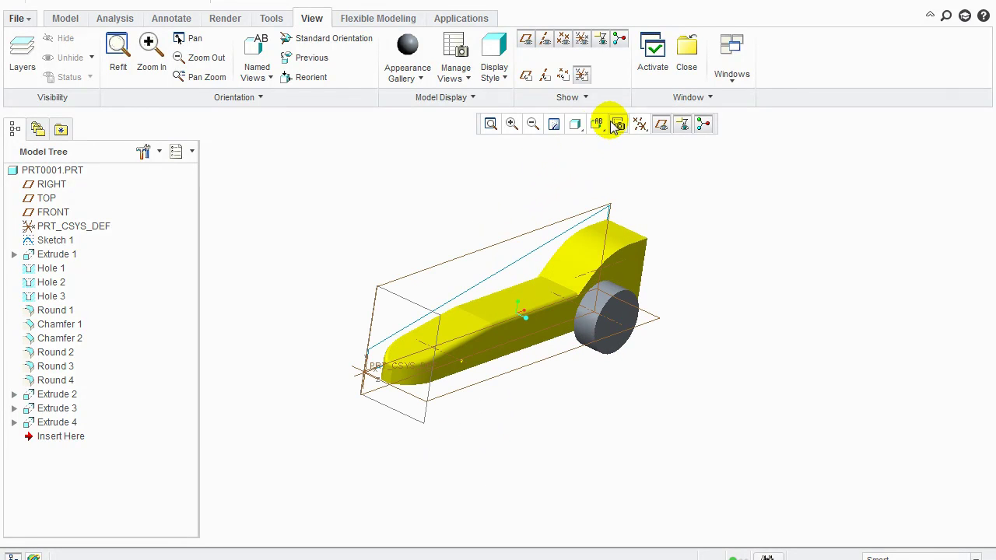
pyautogui.click(596, 125)
pyautogui.click(625, 160)
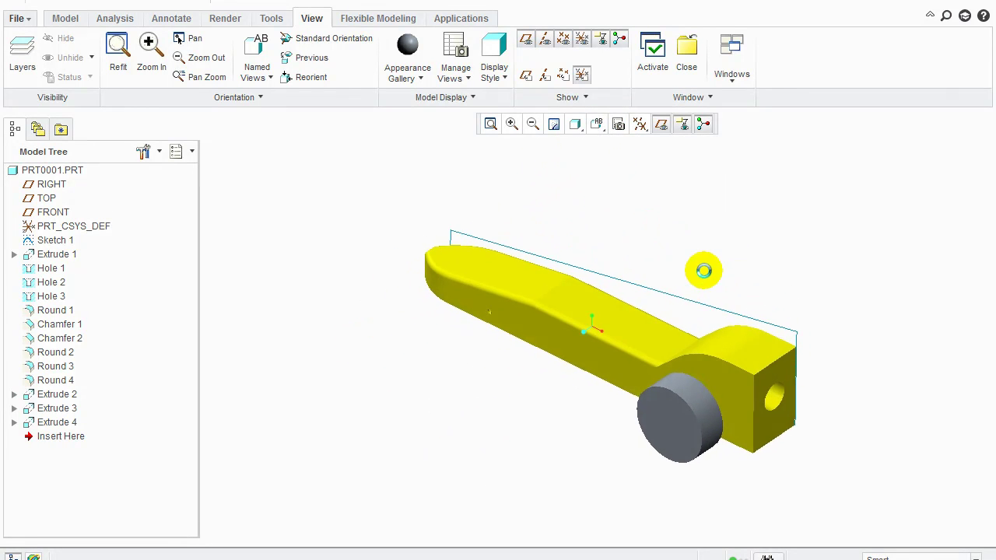